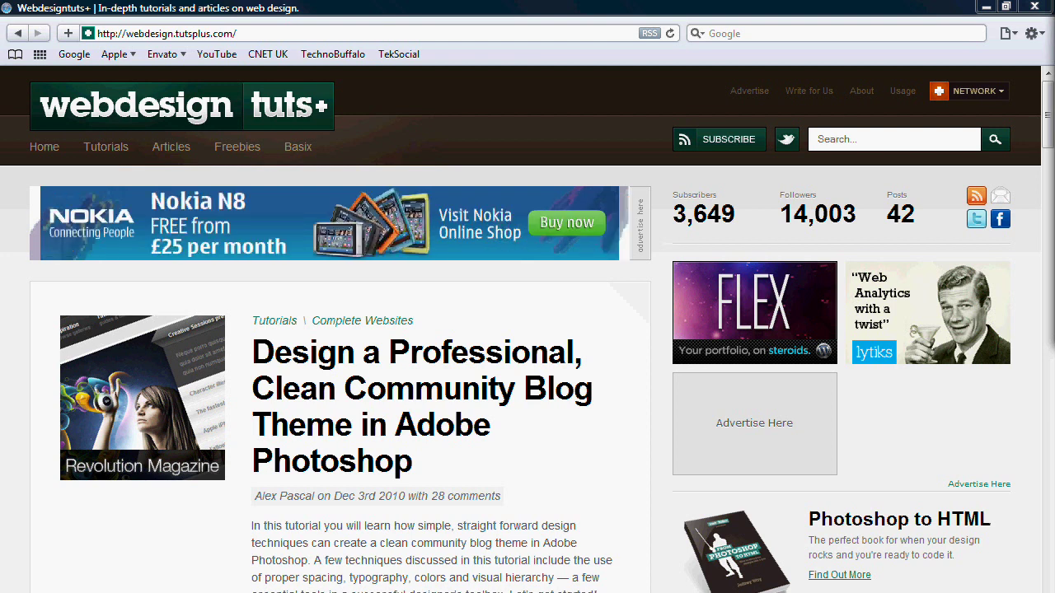
key(alt+Tab)
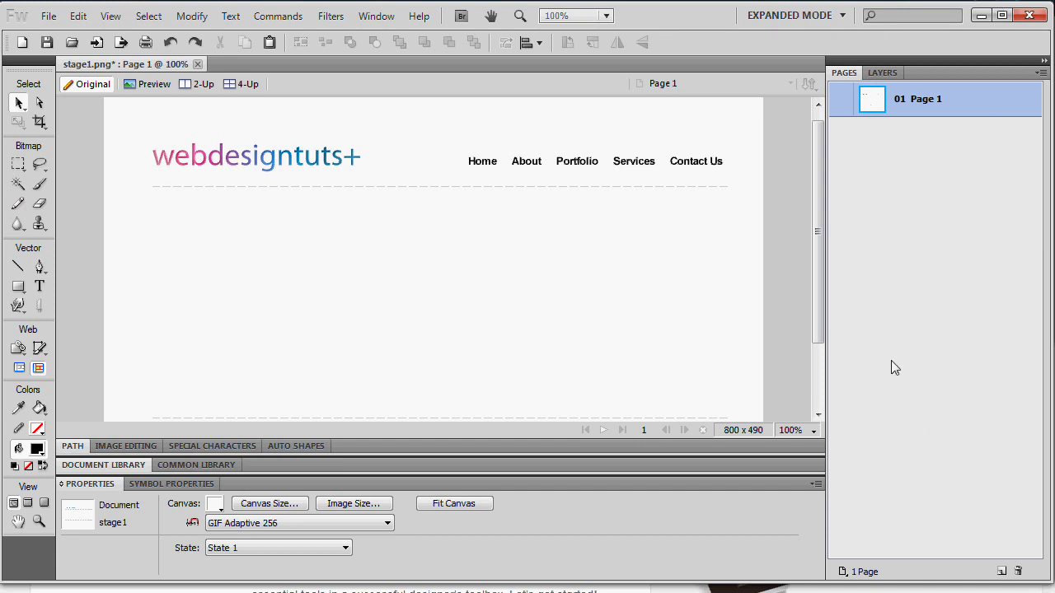
- Show the document's layers and toggle the Header and Footer layers off and on to inspect them
click(882, 71)
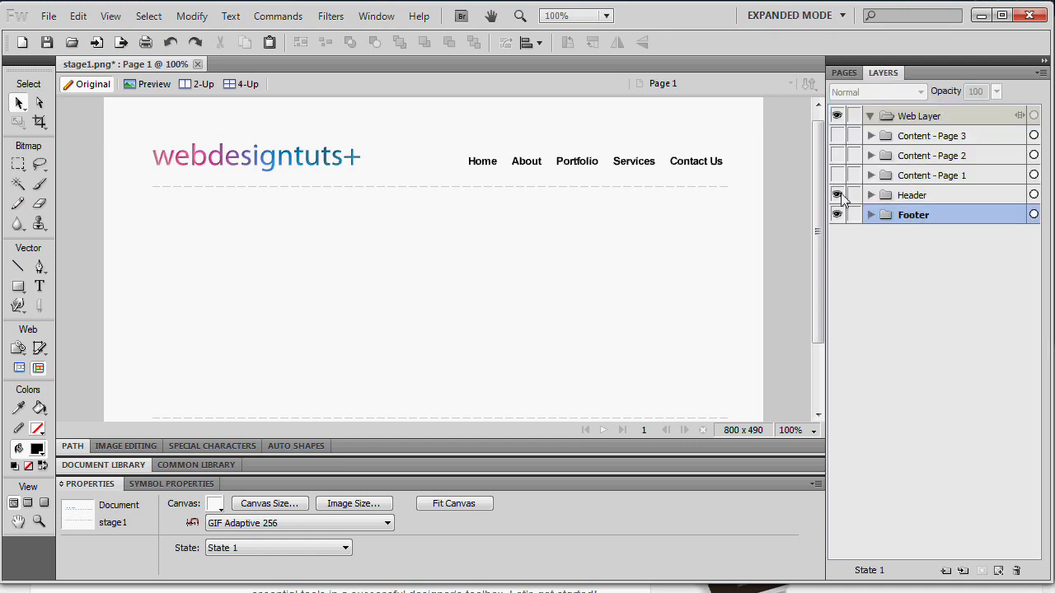
scroll(822, 258, down, 1)
drag(822, 258, 824, 252)
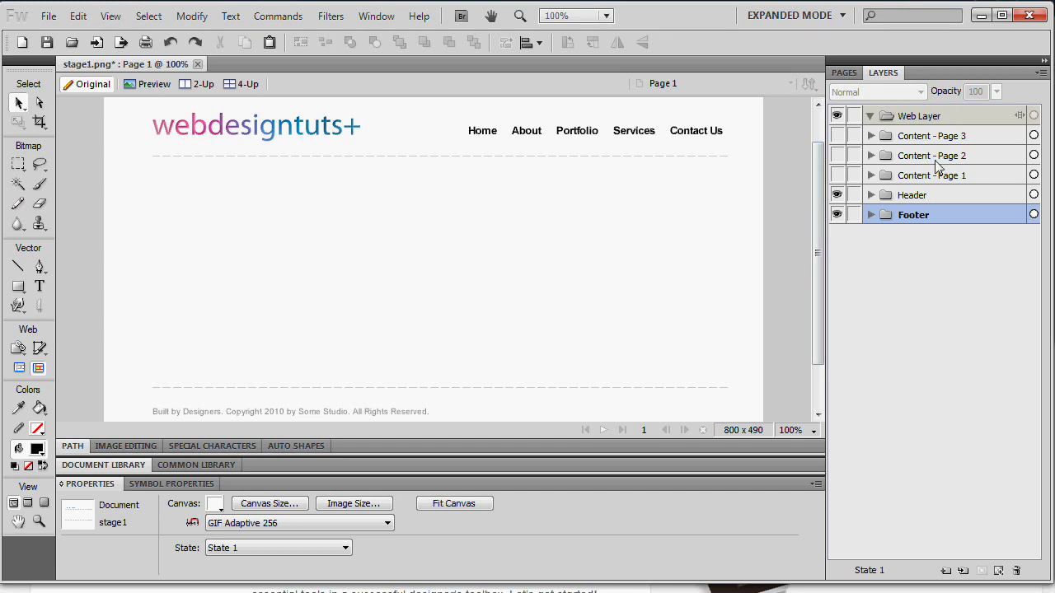
click(837, 196)
click(837, 197)
click(838, 215)
click(838, 215)
- Preview the Content - Page 1, 2 and 3 layers, leave them hidden, and select the navigation group
click(838, 176)
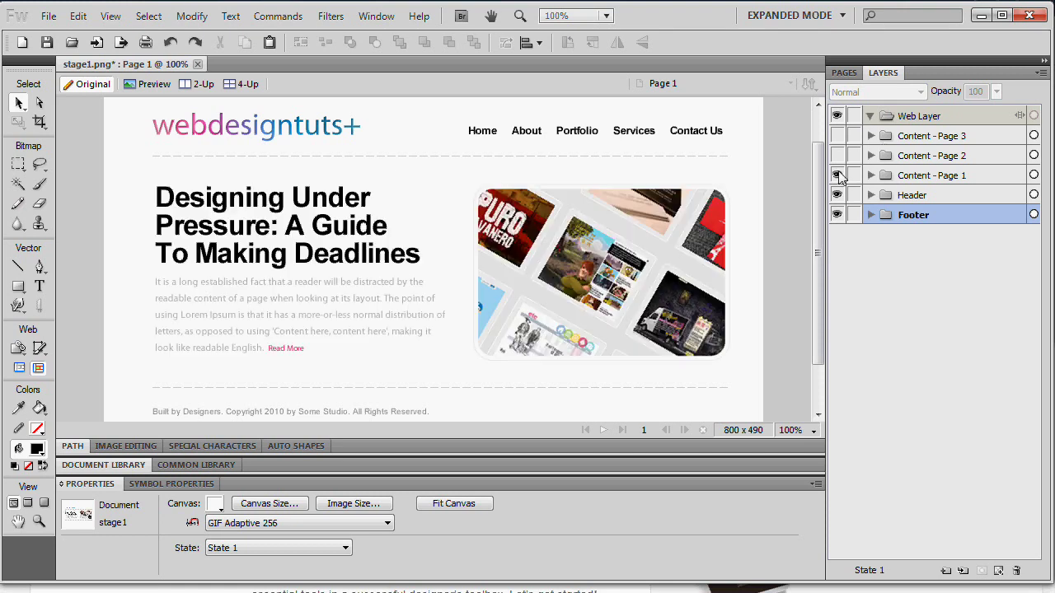
click(838, 175)
click(839, 156)
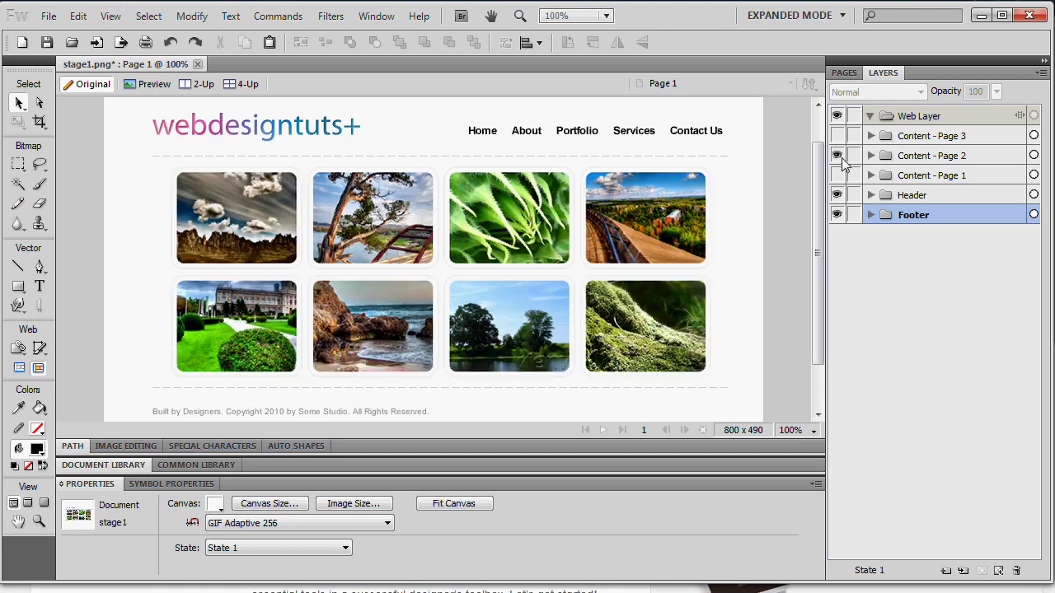
click(838, 156)
click(838, 136)
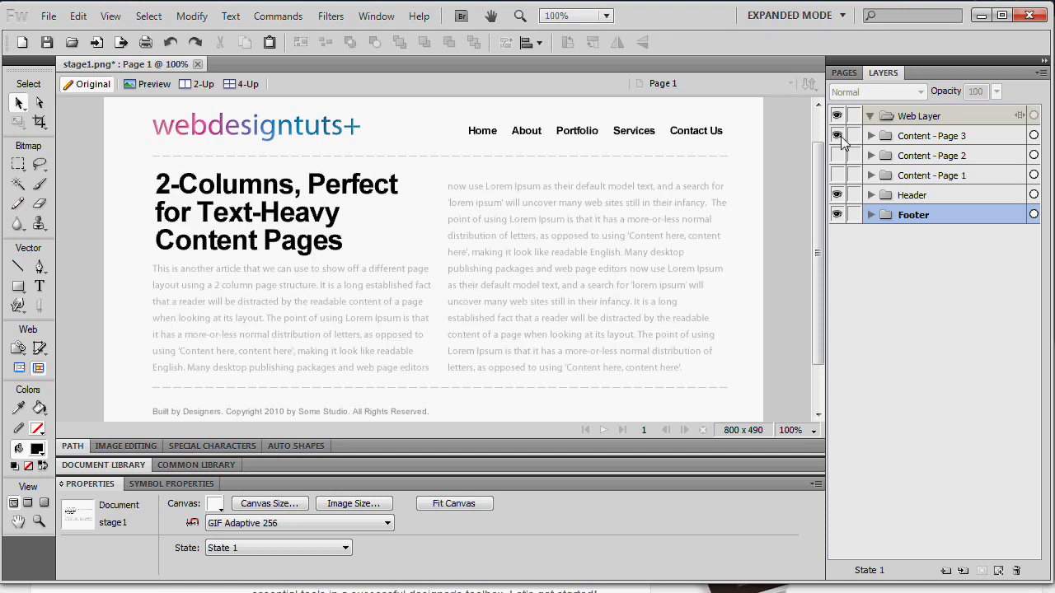
click(838, 136)
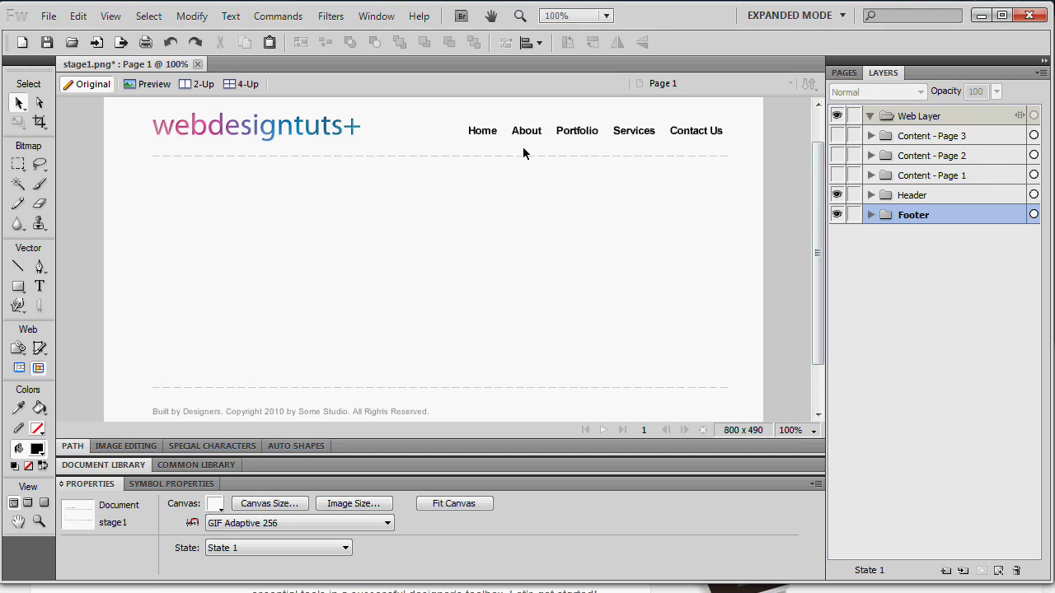
click(561, 137)
scroll(431, 206, up, 1)
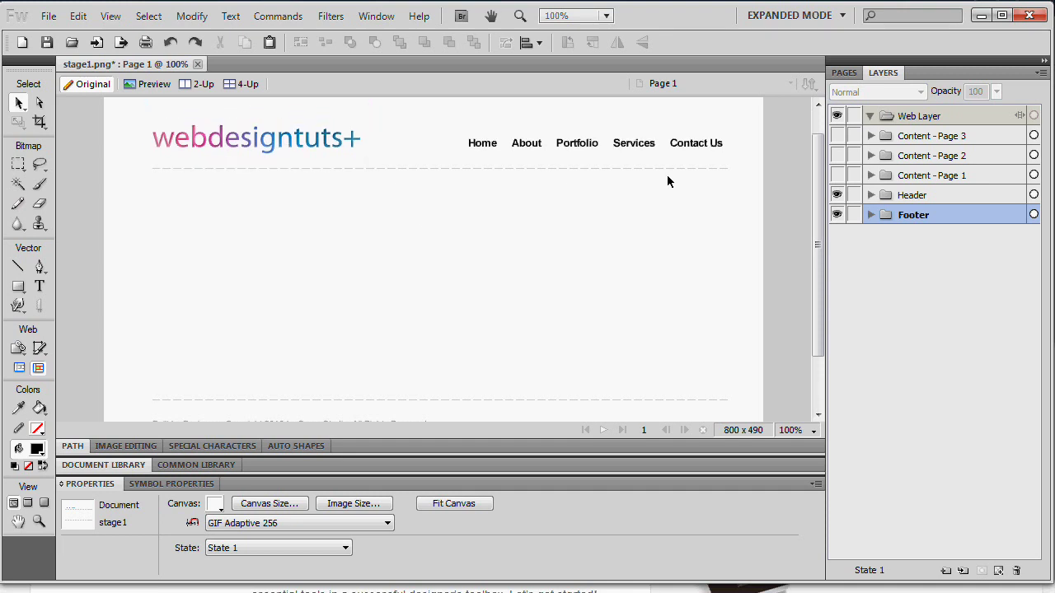
click(849, 74)
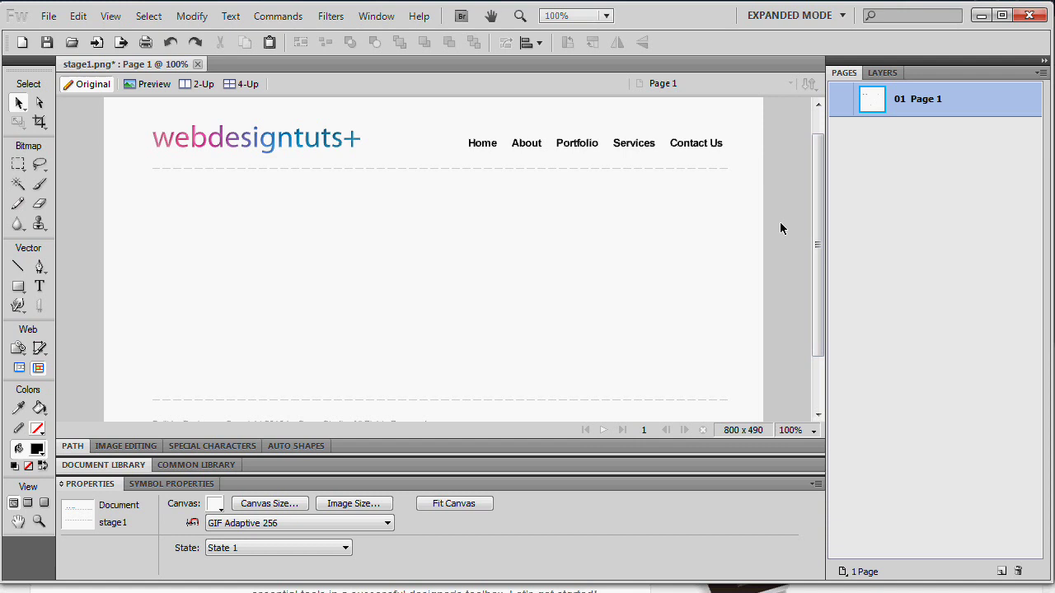
click(896, 73)
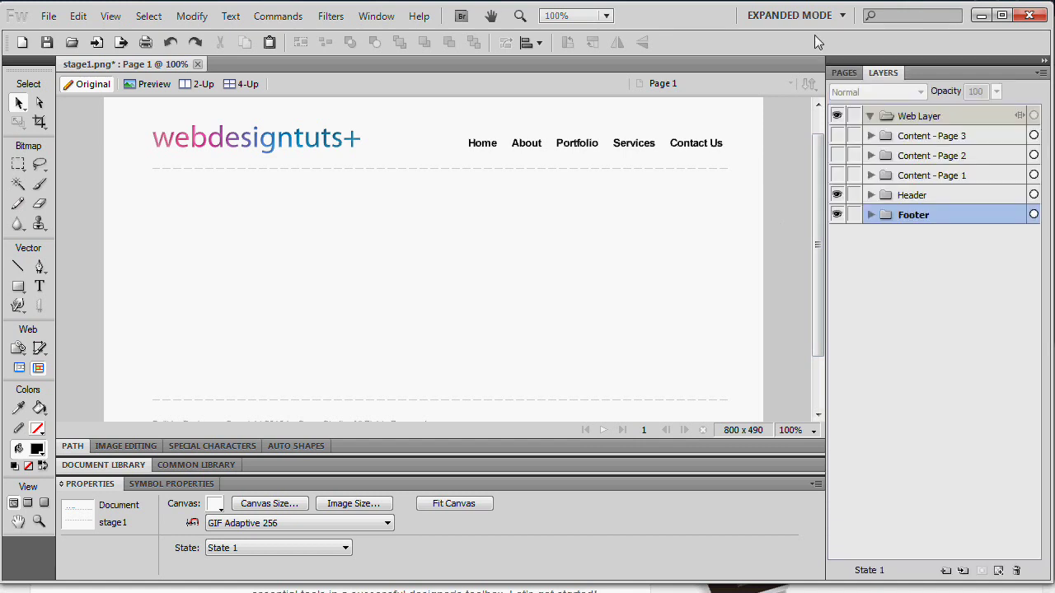
- Rename Page 1 to 'Default' in the Pages panel
click(844, 73)
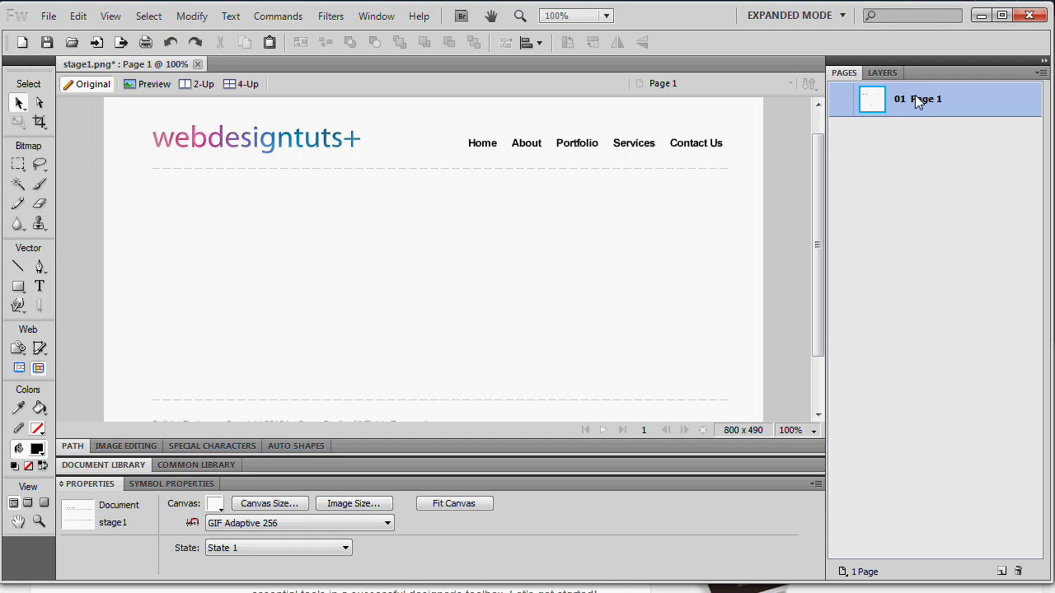
double_click(917, 101)
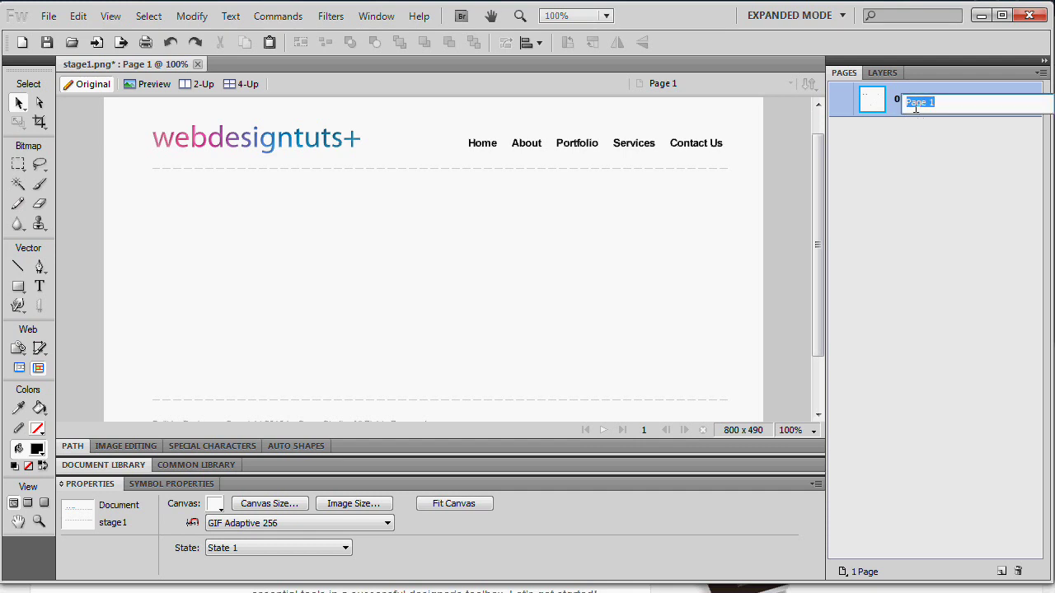
text(Default)
key(Return)
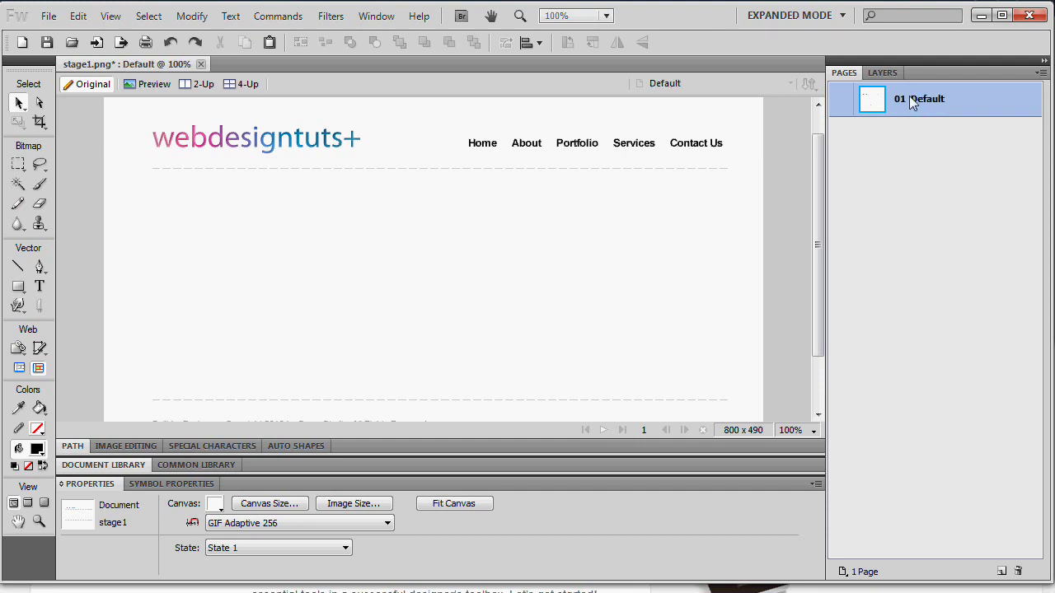
- Try a larger size in Thumbnail Options for the page, then cancel without changes
right_click(912, 99)
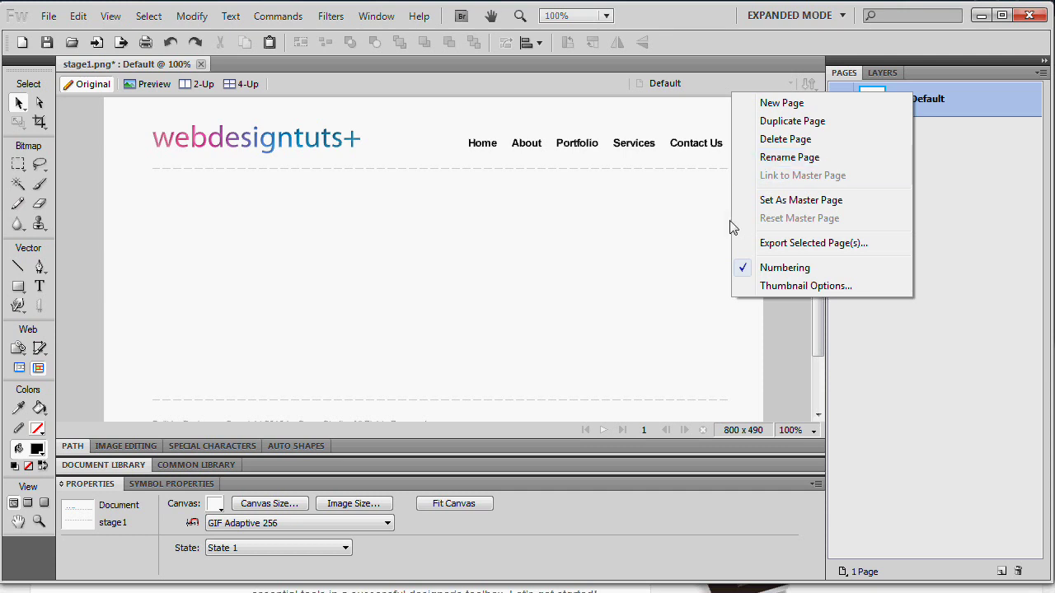
click(822, 289)
click(485, 303)
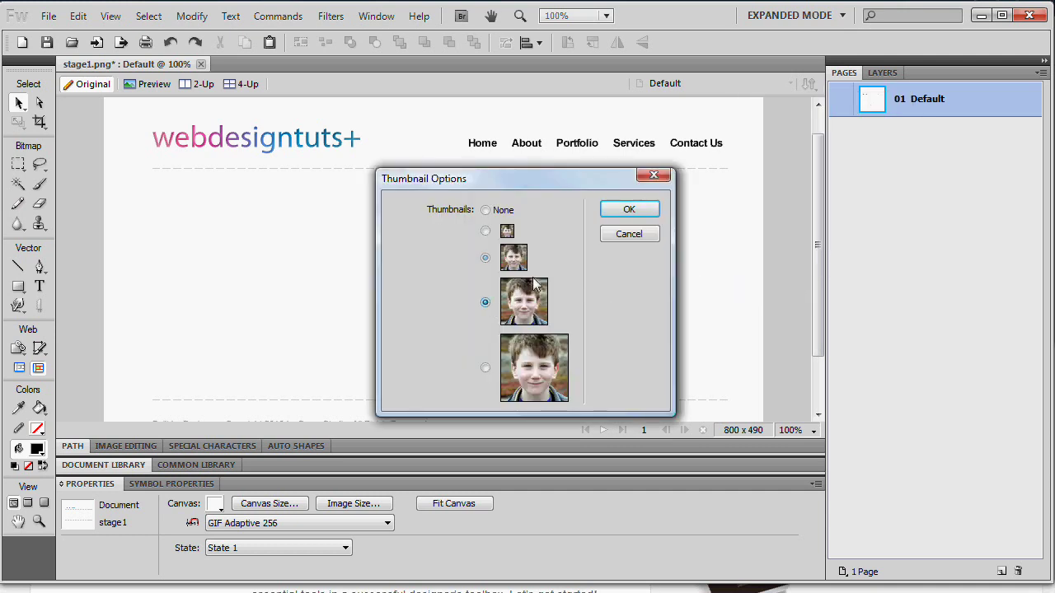
click(647, 237)
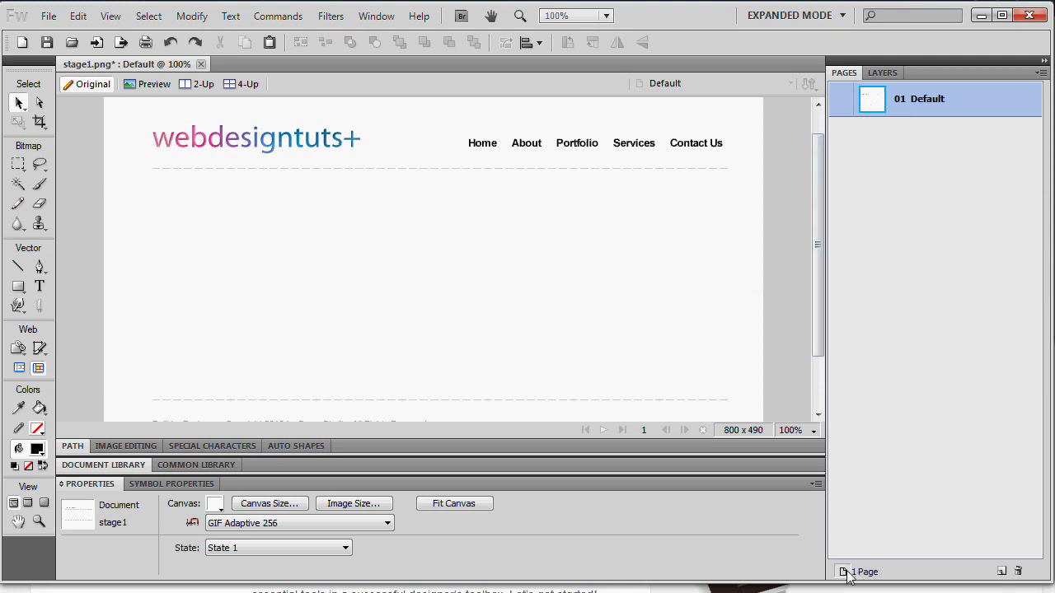
click(846, 575)
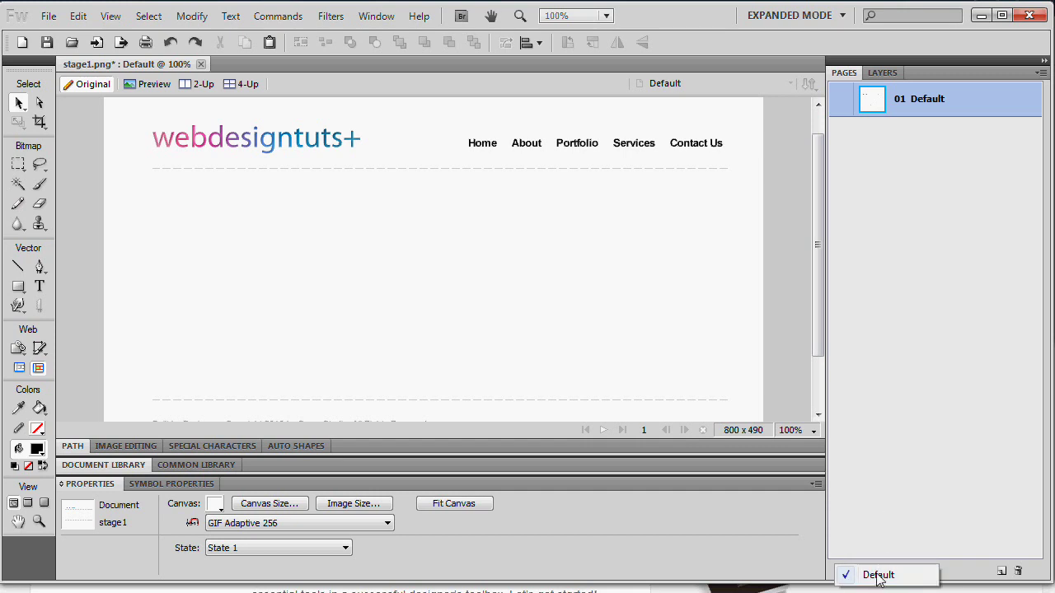
click(965, 569)
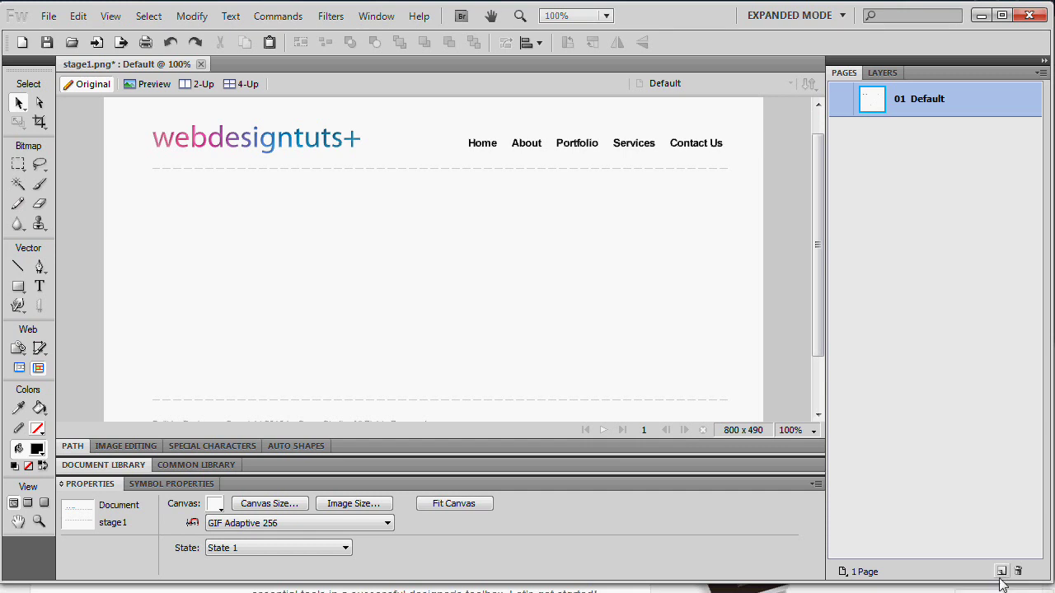
click(883, 74)
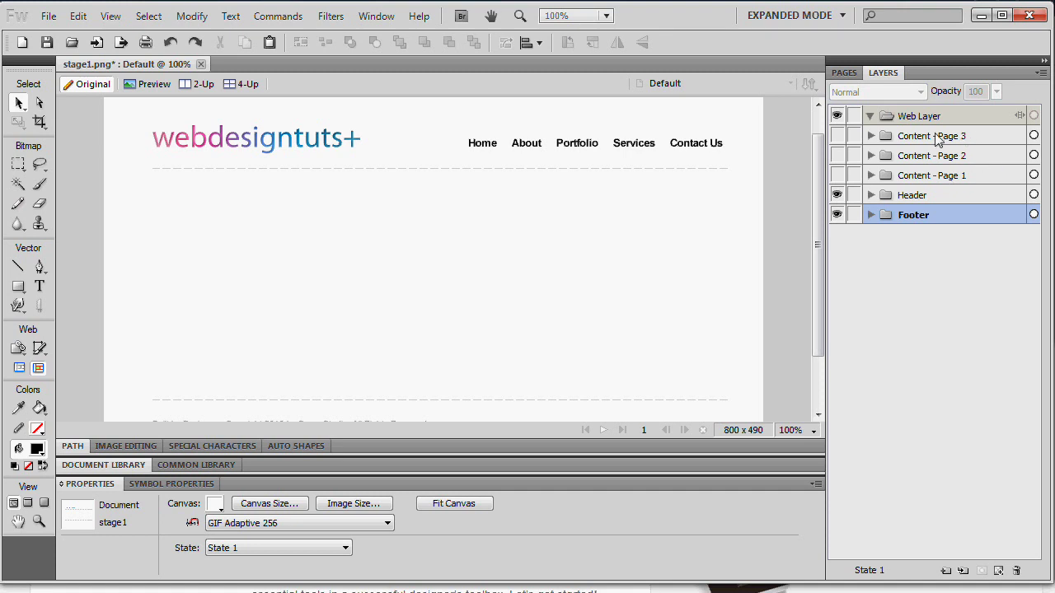
- Add a new blank page, then on Default show the Content - Page 2 gallery layer and select everything
click(845, 72)
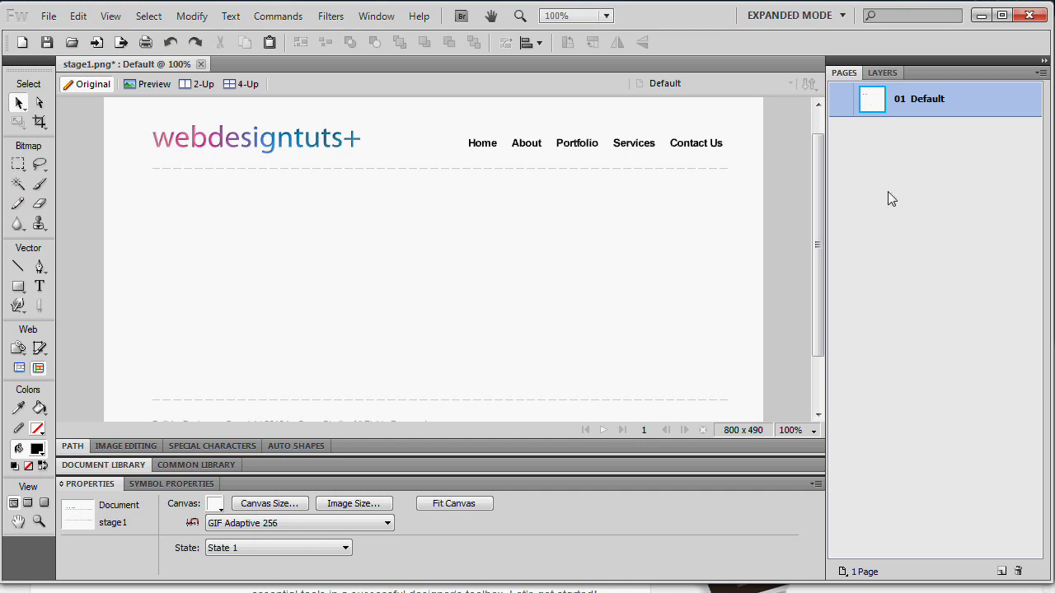
click(1002, 571)
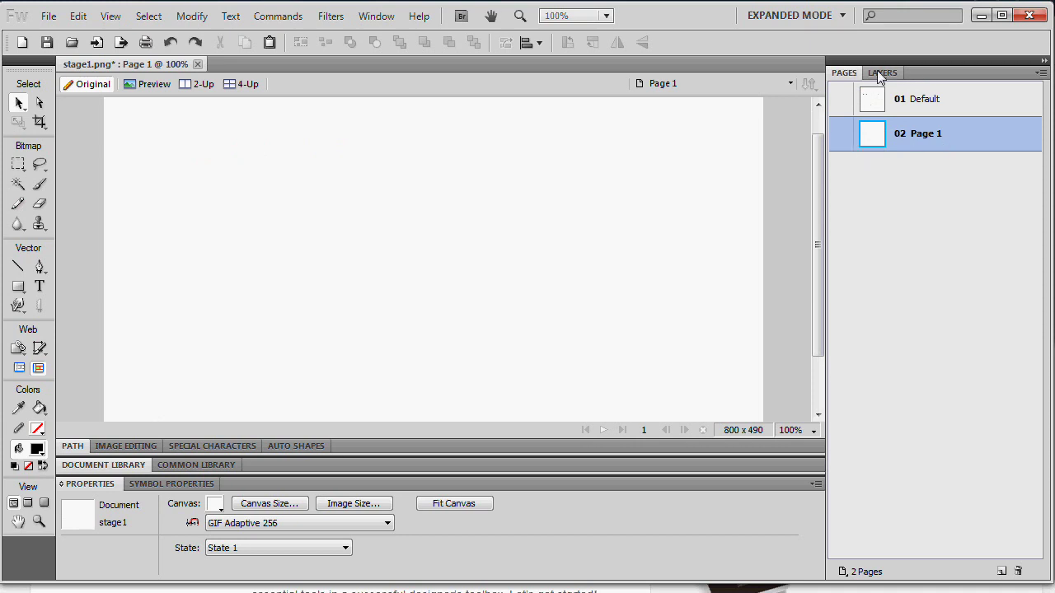
click(911, 94)
click(899, 72)
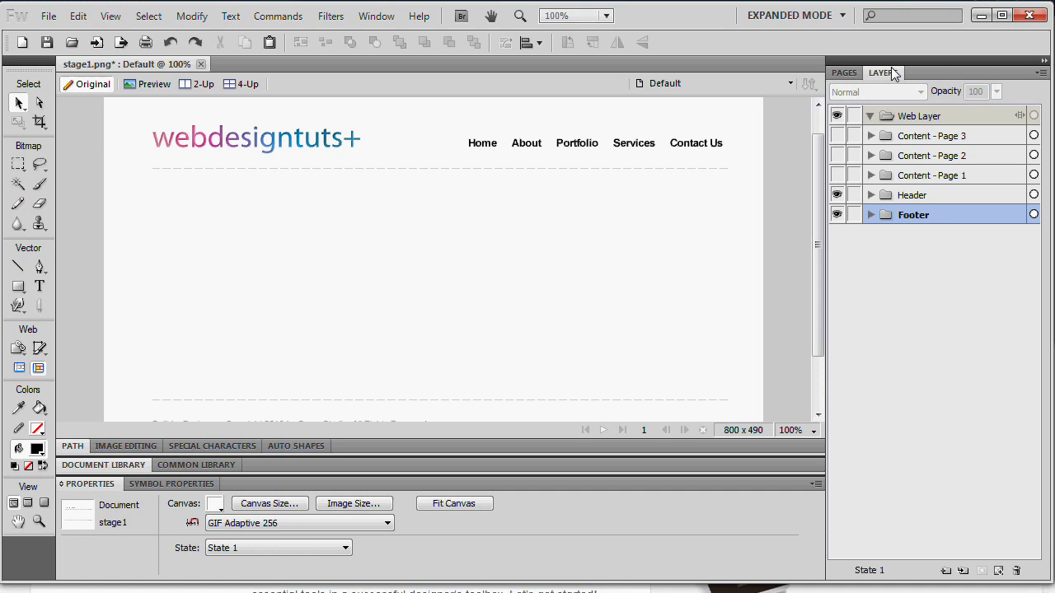
click(837, 155)
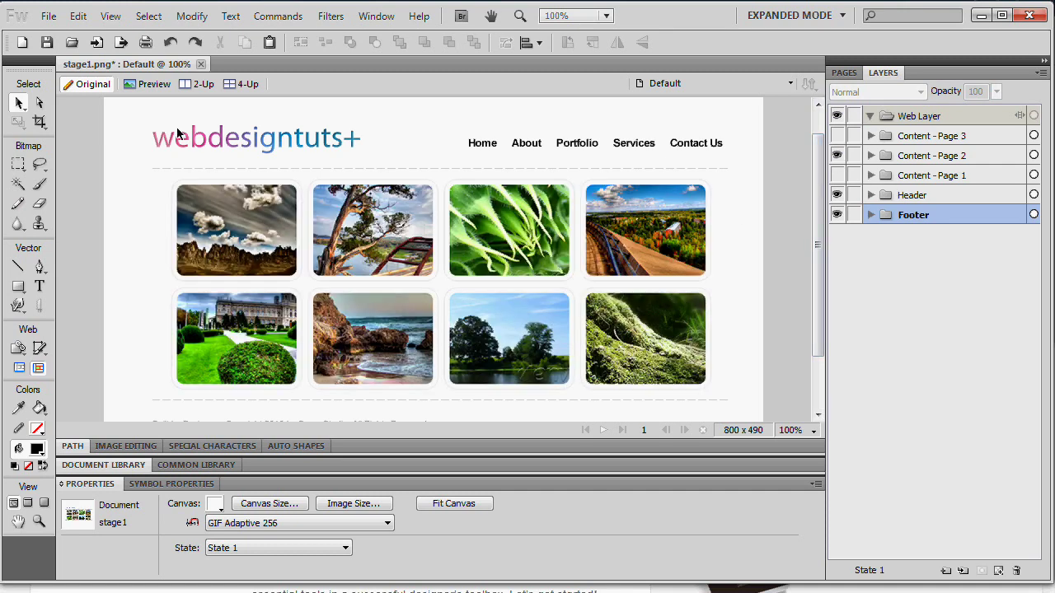
drag(129, 110, 760, 425)
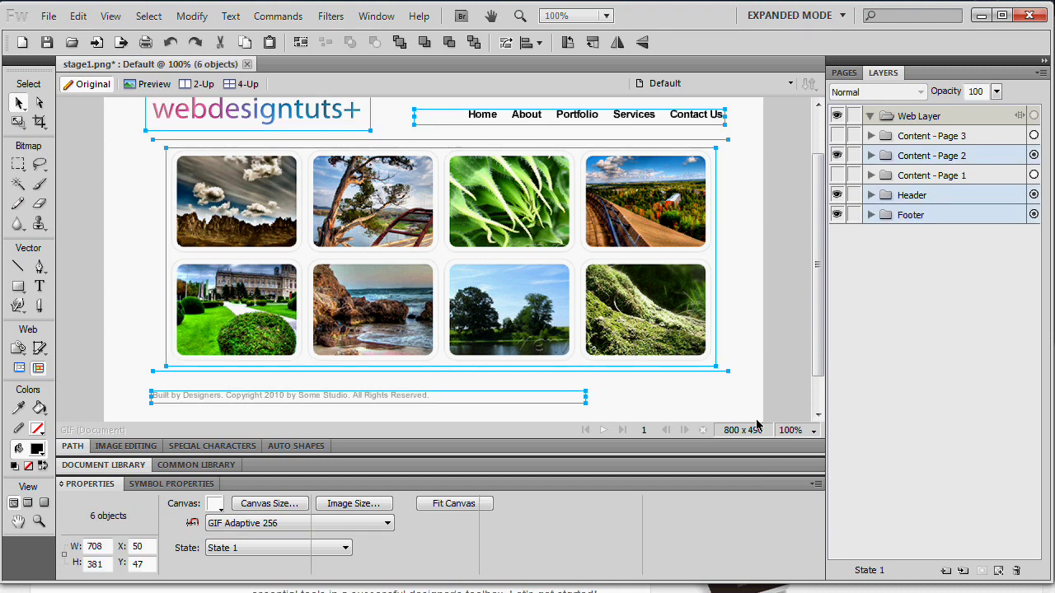
- Paste the header, photo gallery and footer onto the new page
click(855, 76)
click(916, 136)
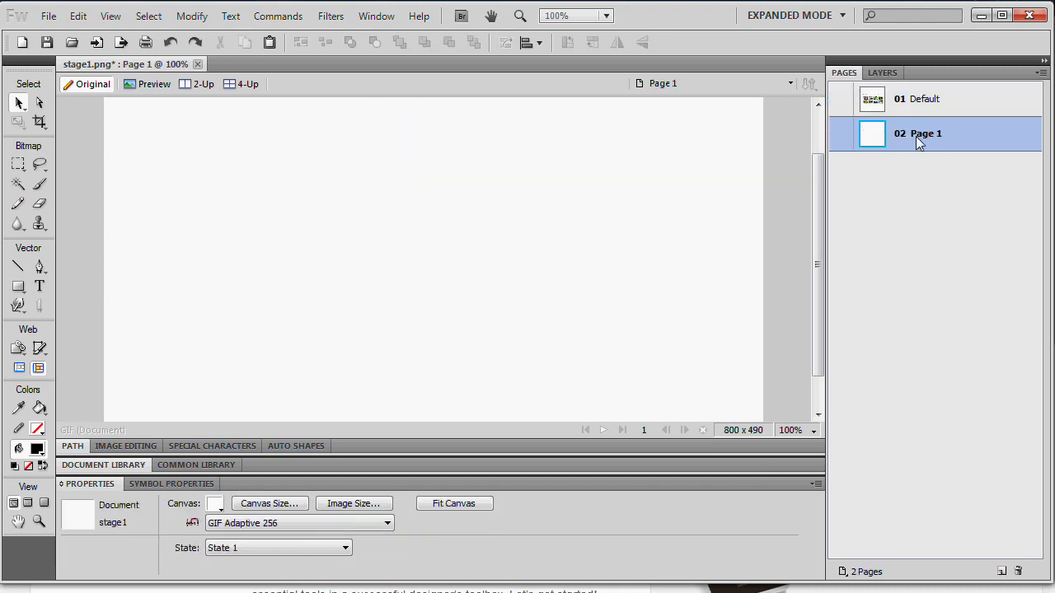
key(ctrl+v)
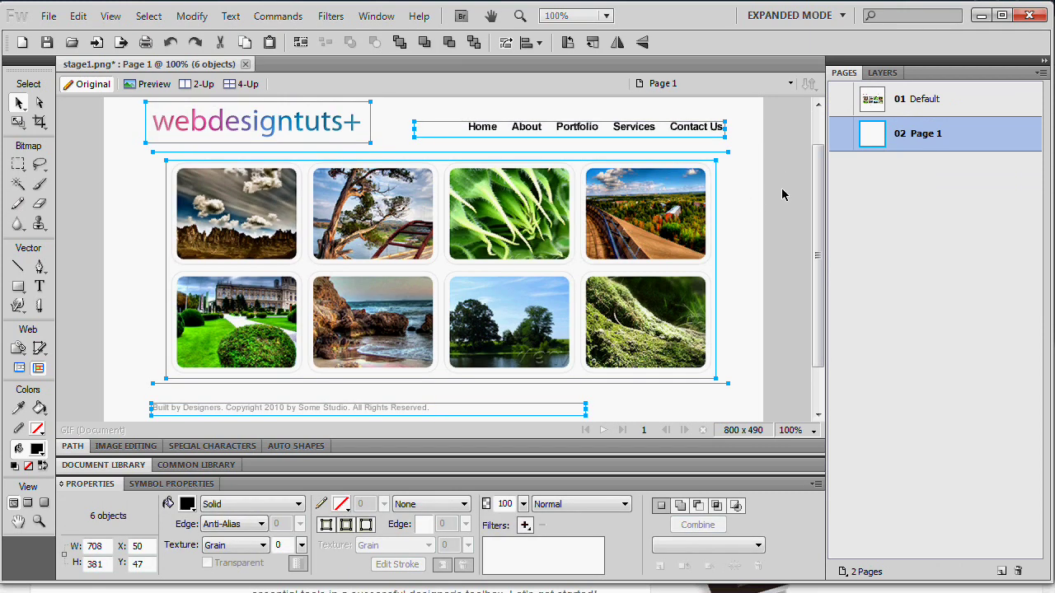
key(ctrl+d)
- Name the new page 'Gallery', fixing a typo, and return to the Default page
double_click(923, 134)
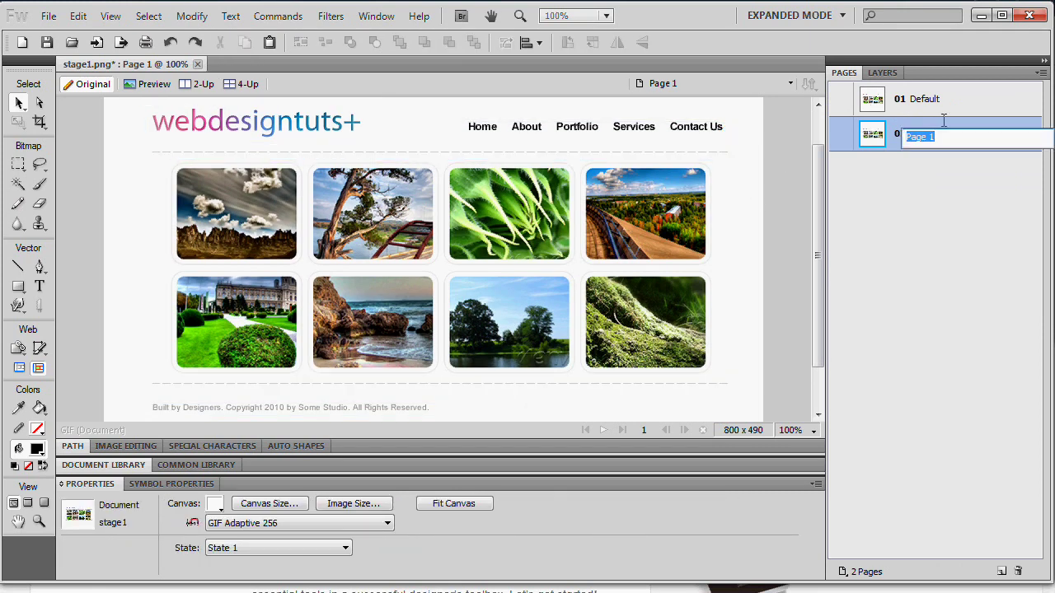
text(Galelry)
key(BackSpace)
key(BackSpace)
key(BackSpace)
key(BackSpace)
key(BackSpace)
text(llery)
key(Return)
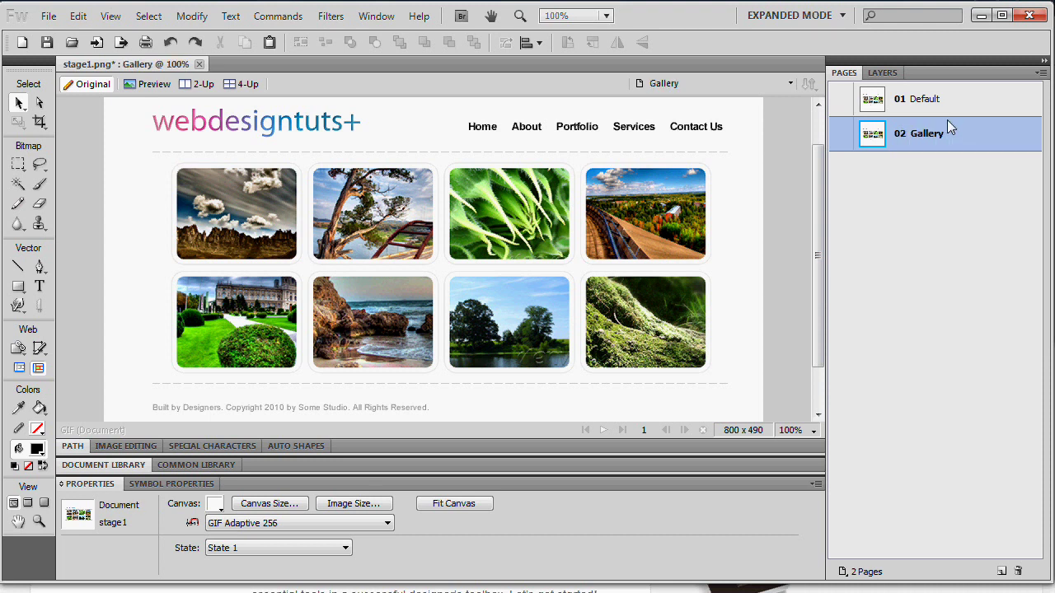
click(897, 109)
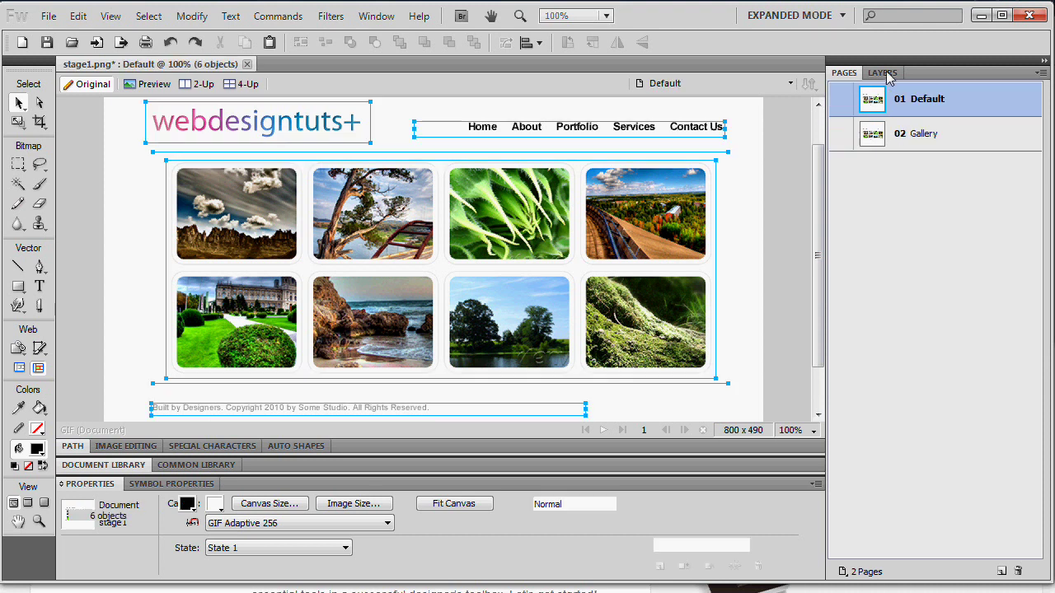
- Hide the Content - Page 2 gallery, show the Content - Page 3 two-column layout, and select it
click(882, 73)
click(836, 154)
click(837, 135)
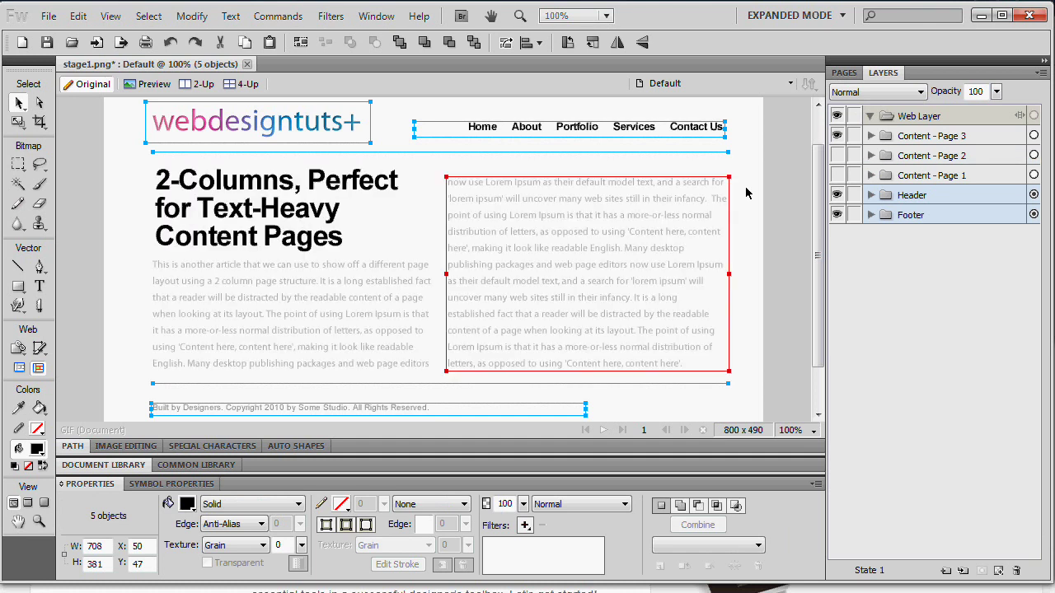
click(763, 105)
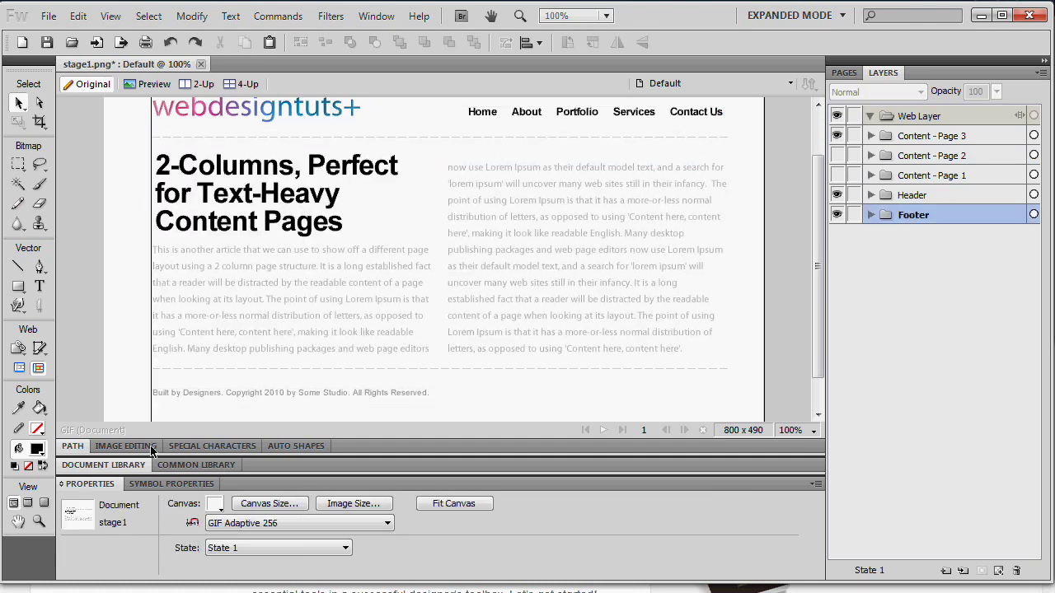
drag(151, 450, 148, 396)
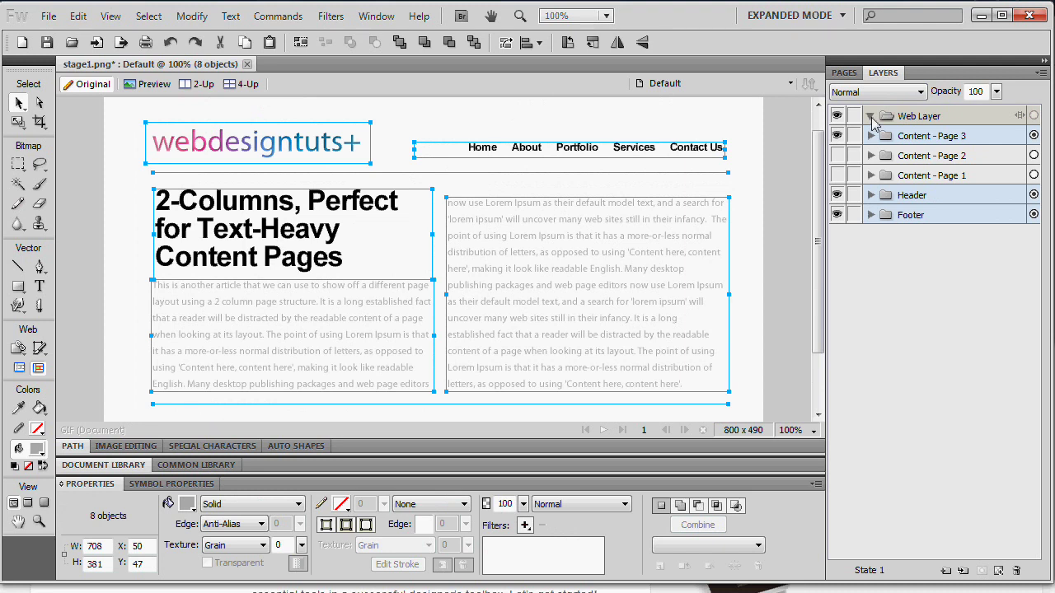
- Add a new page, paste the two-column layout onto it, and name it 'About'
click(849, 73)
click(1003, 572)
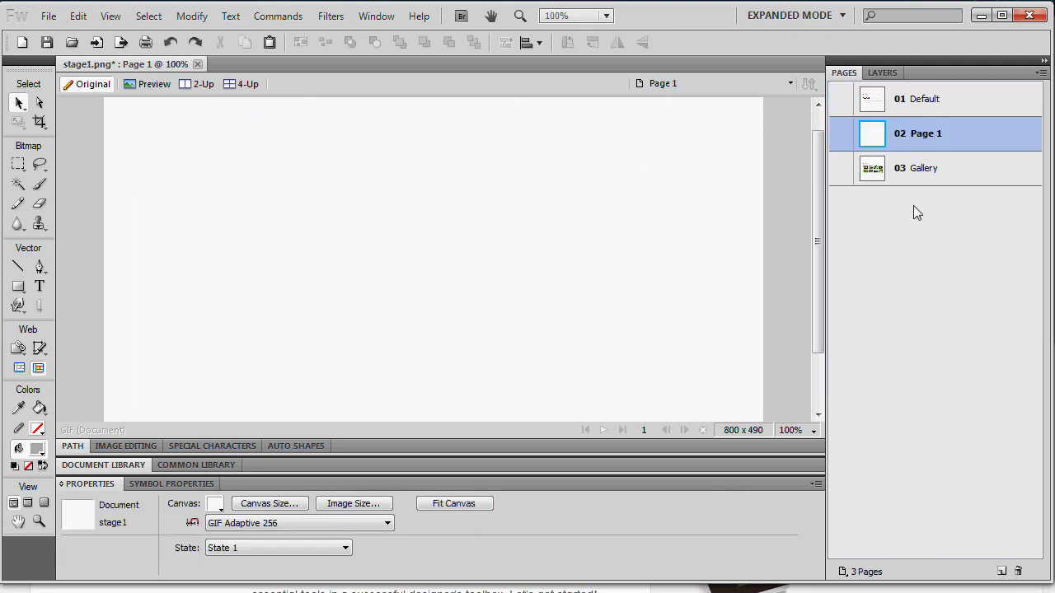
key(ctrl+v)
double_click(923, 134)
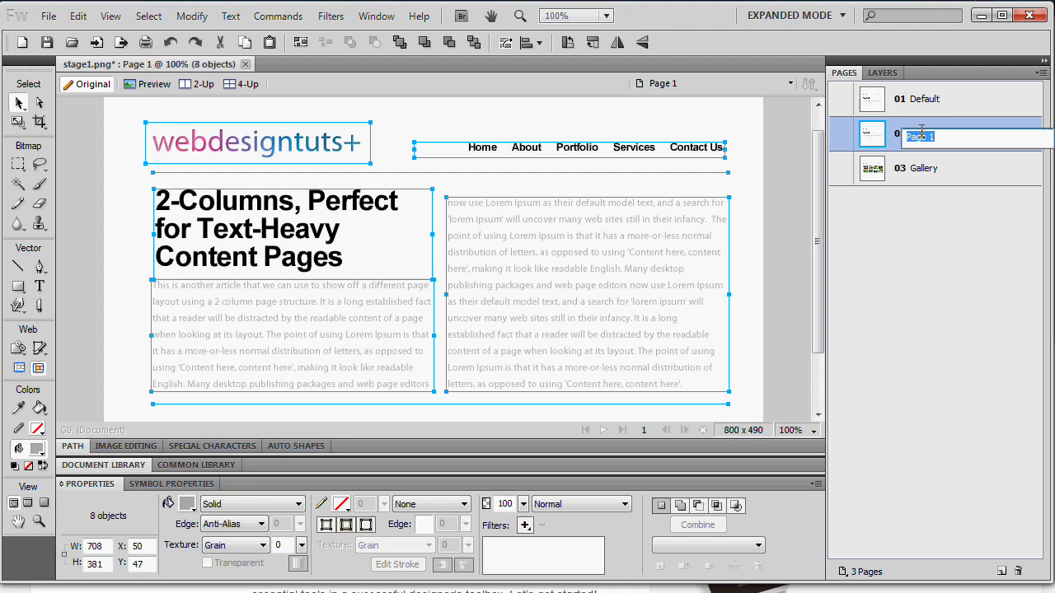
text(About)
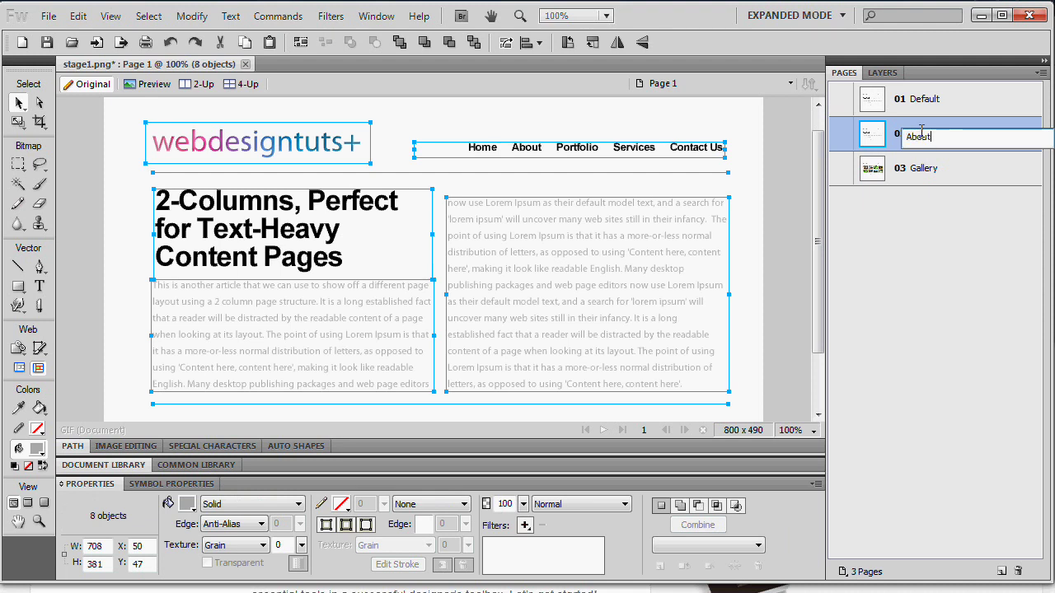
key(Return)
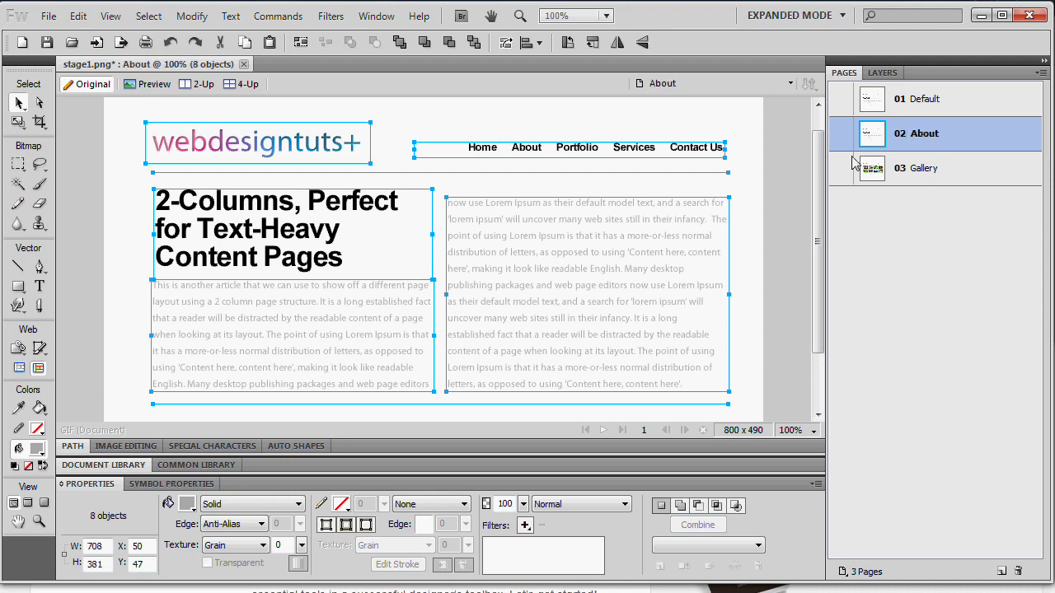
- Check the Gallery page, return to About, and deselect the pasted objects
click(917, 165)
click(877, 141)
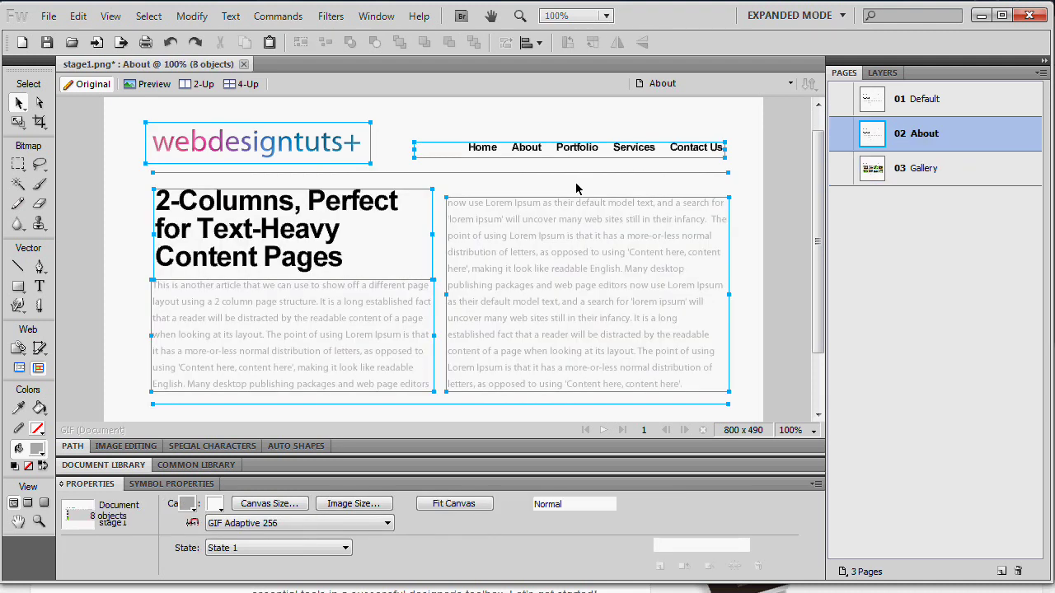
click(104, 156)
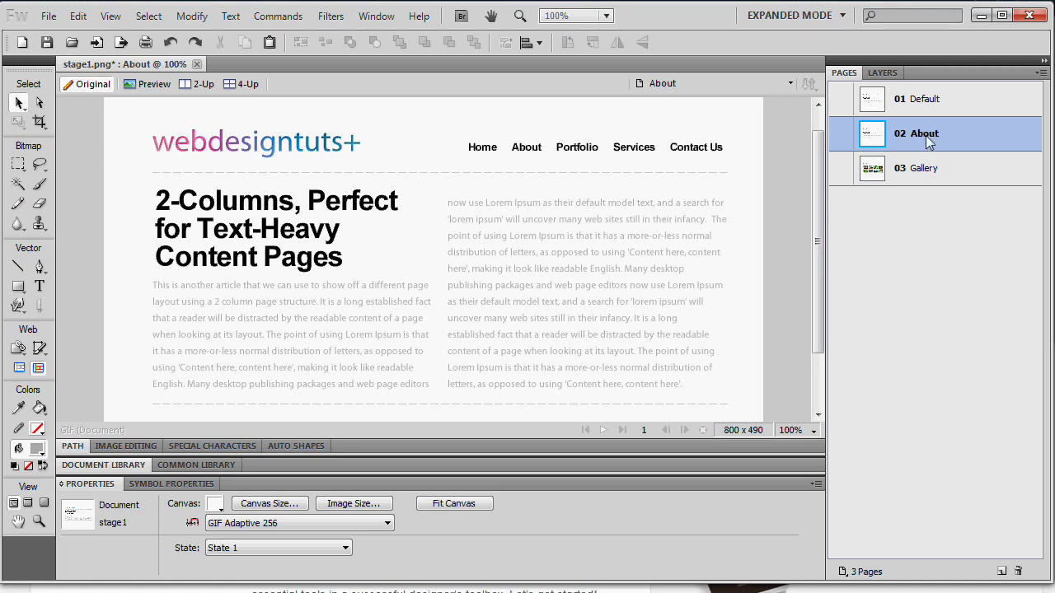
- Move About after Gallery in the page list and rename Default to 'Home'
drag(928, 142, 923, 180)
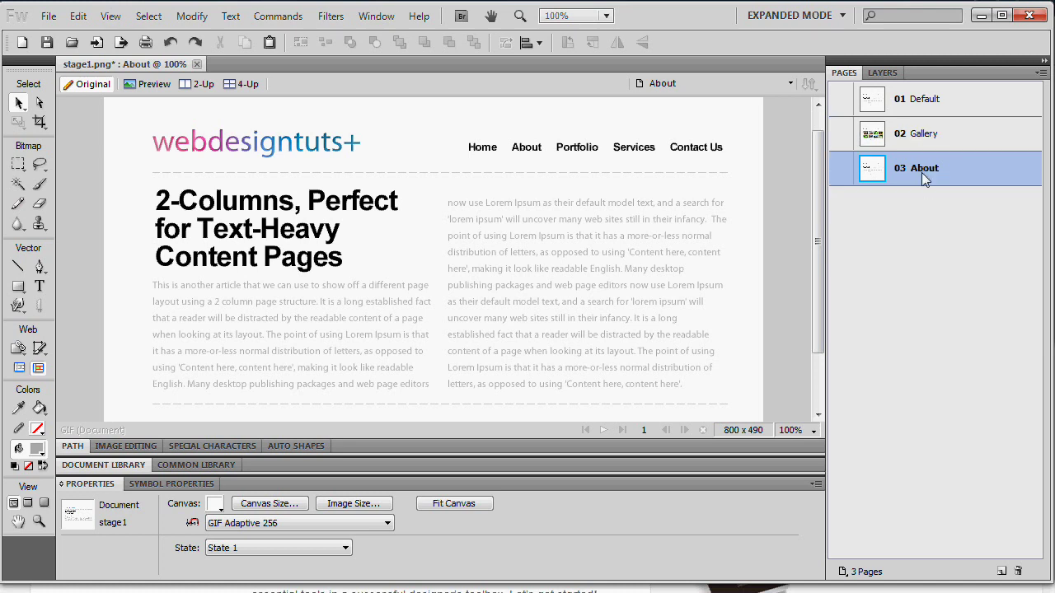
click(911, 108)
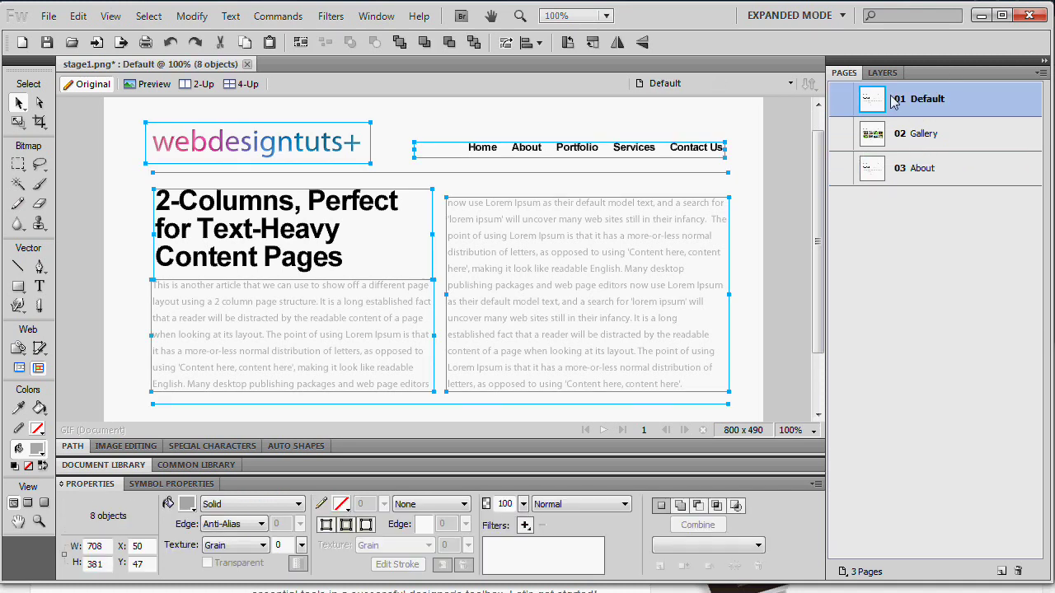
double_click(930, 99)
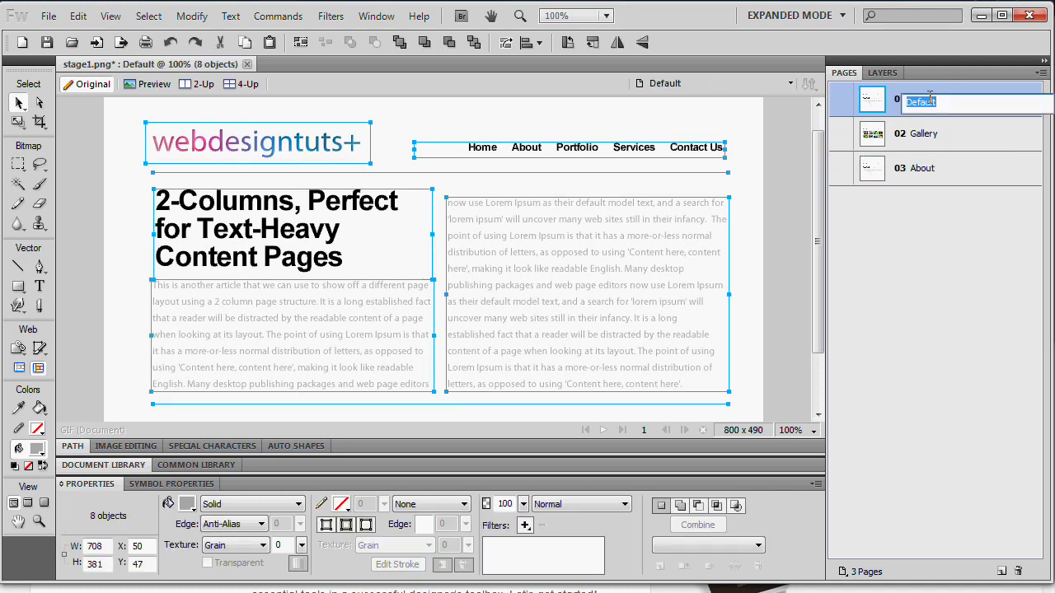
text(Home)
key(Return)
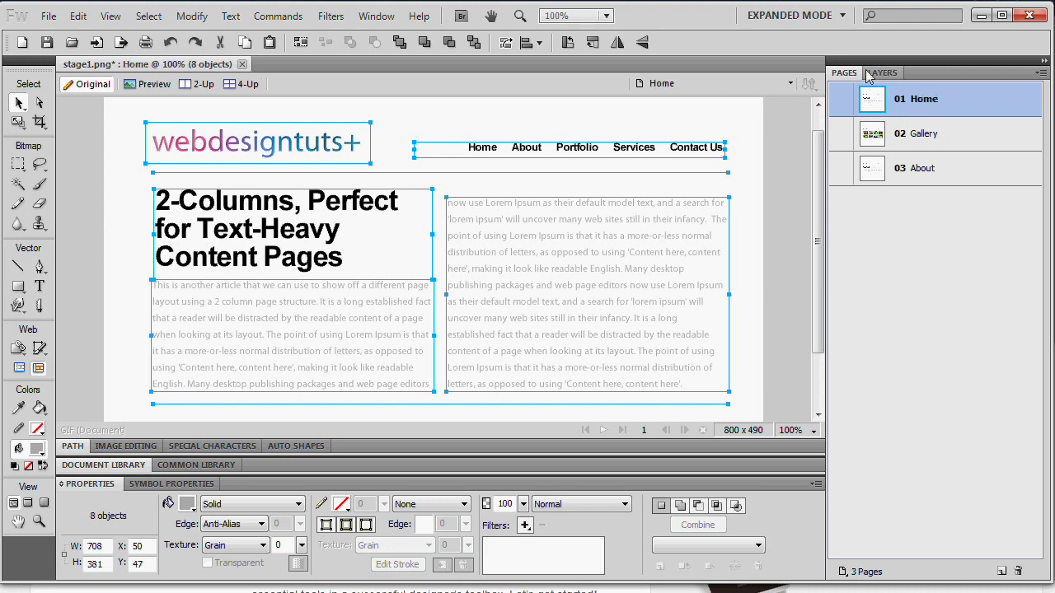
- On Home, hide the two-column content and show the Content - Page 1 article layout
click(881, 73)
click(836, 136)
click(837, 175)
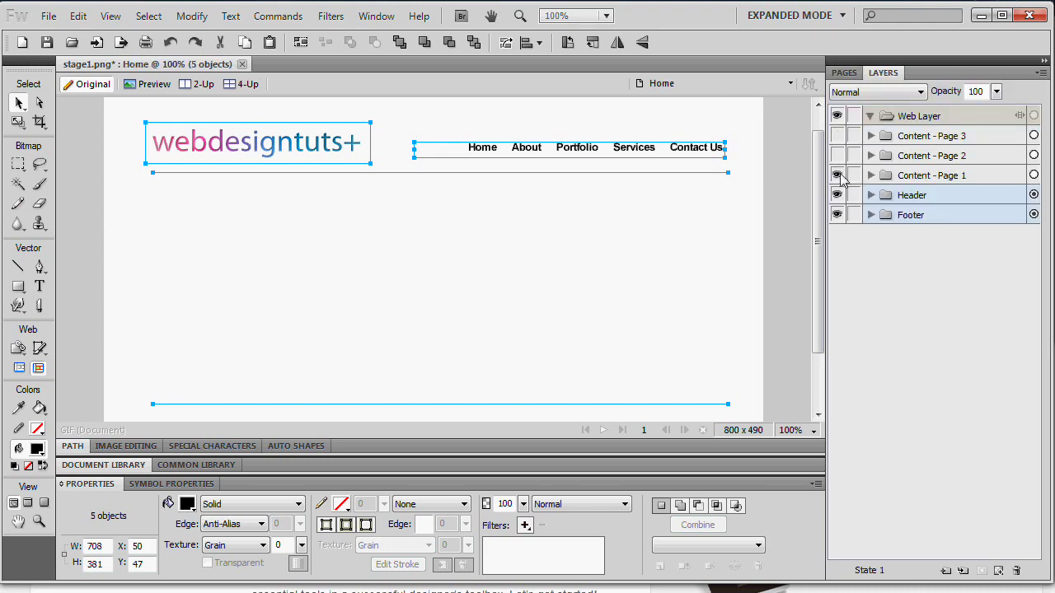
click(942, 179)
click(844, 73)
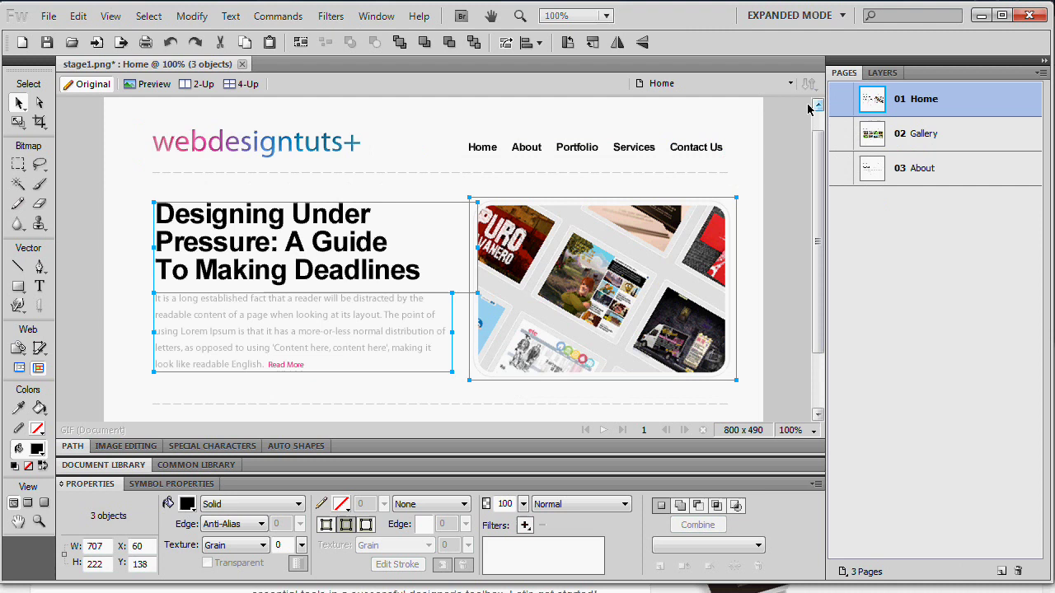
click(510, 424)
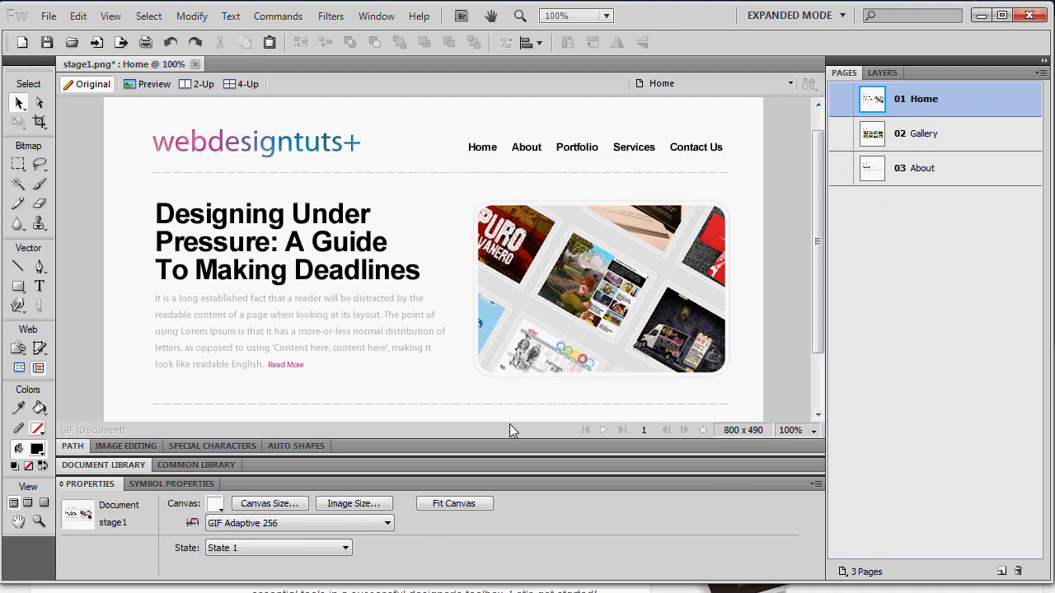
- Review the Gallery and About pages, where the logo and right text column get displaced
click(973, 136)
click(711, 194)
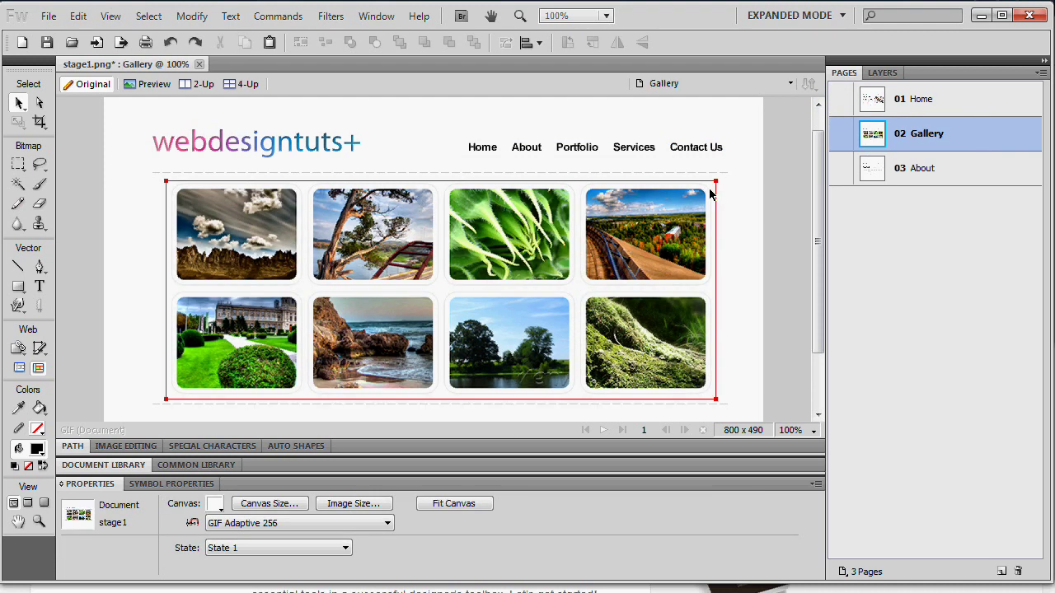
click(951, 165)
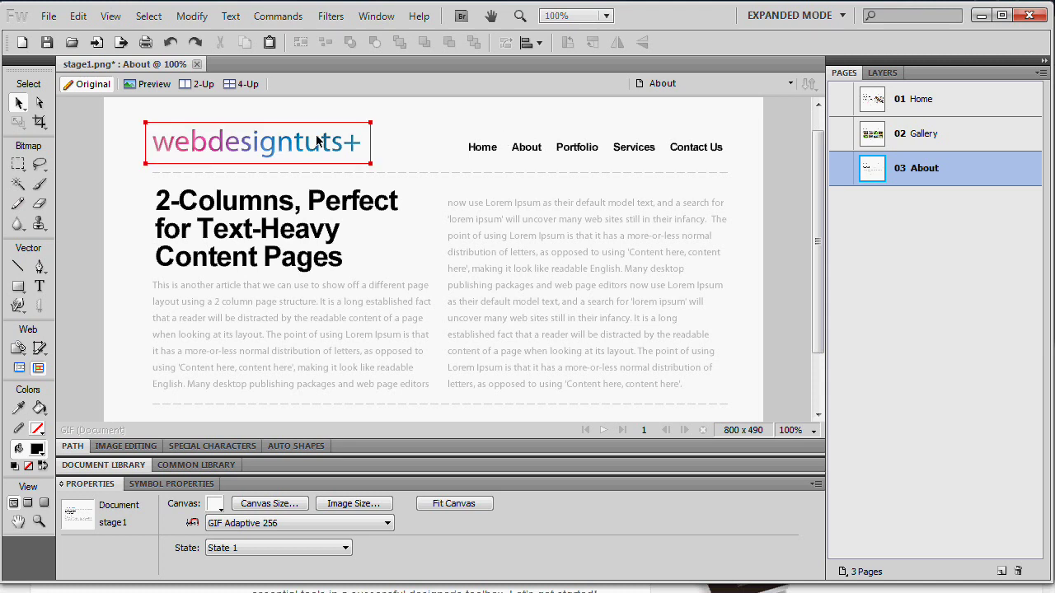
drag(303, 144, 269, 123)
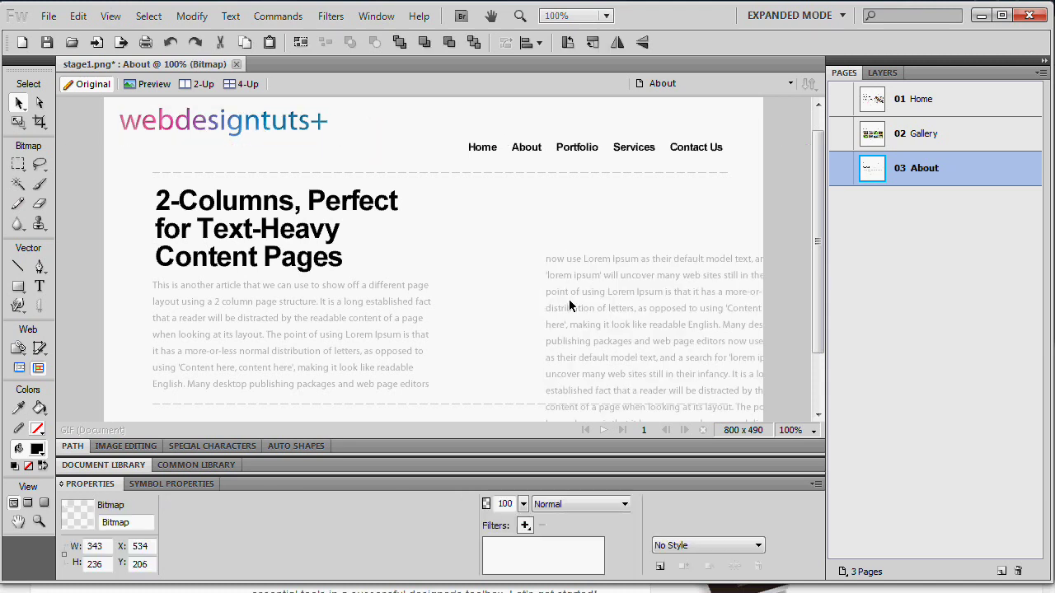
drag(569, 299, 665, 356)
- Restore About's logo and right text column to their original spots beside the left column
click(904, 136)
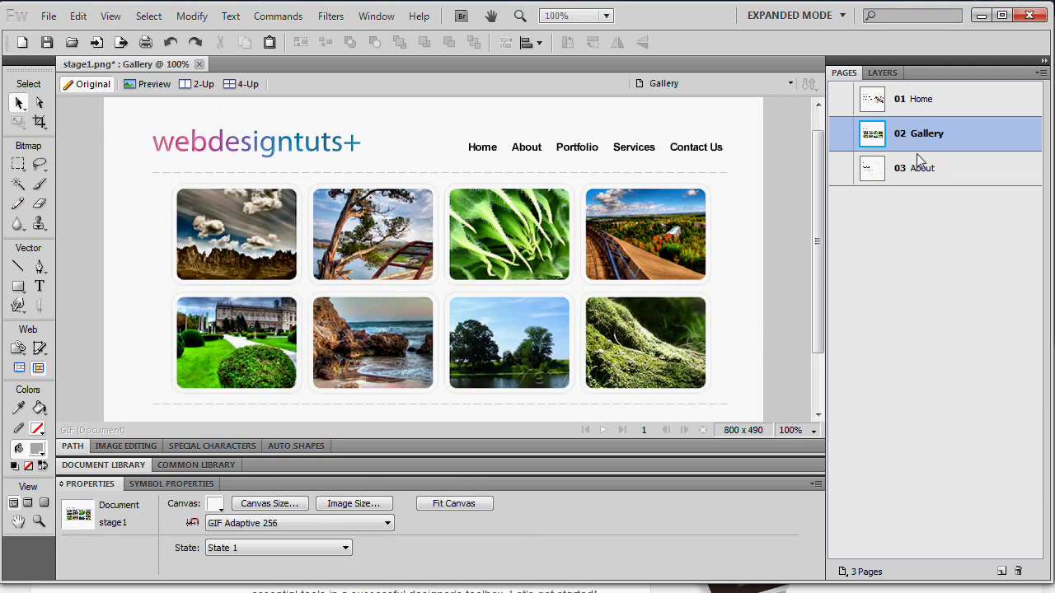
click(937, 186)
key(Up)
click(937, 186)
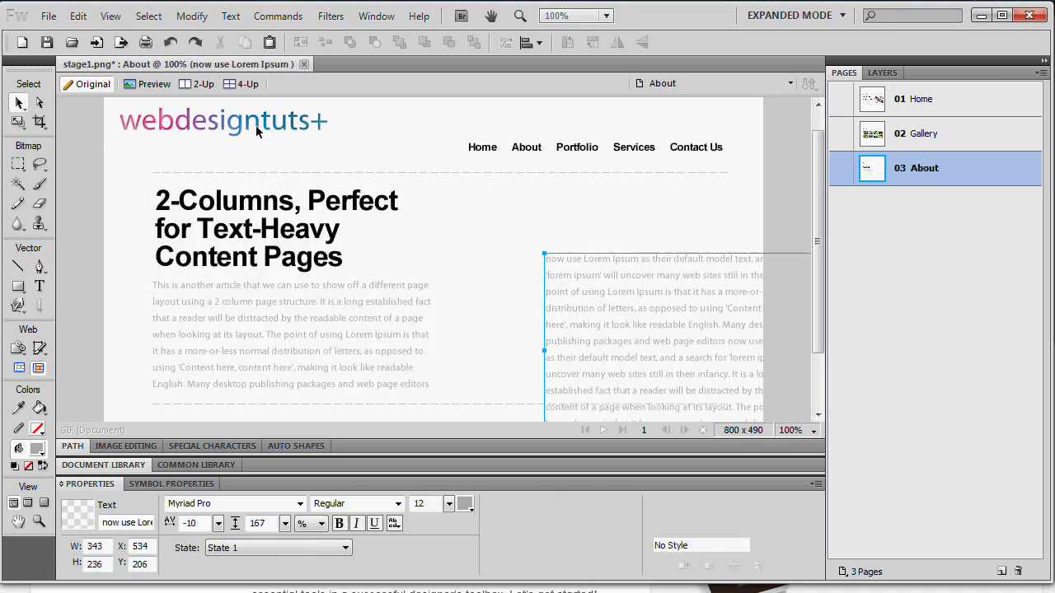
mouse_move(287, 141)
mouse_down()
mouse_move(249, 132)
mouse_move(289, 159)
mouse_up()
drag(612, 294, 513, 231)
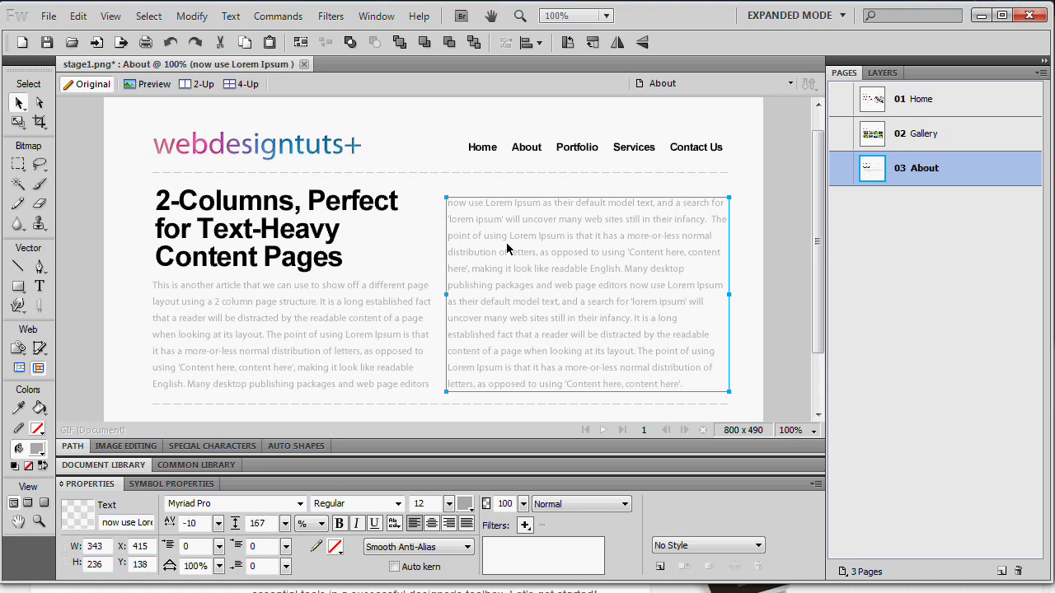
- Add a blank page named 'Master', drag it to the top of the list, and select it
click(1001, 571)
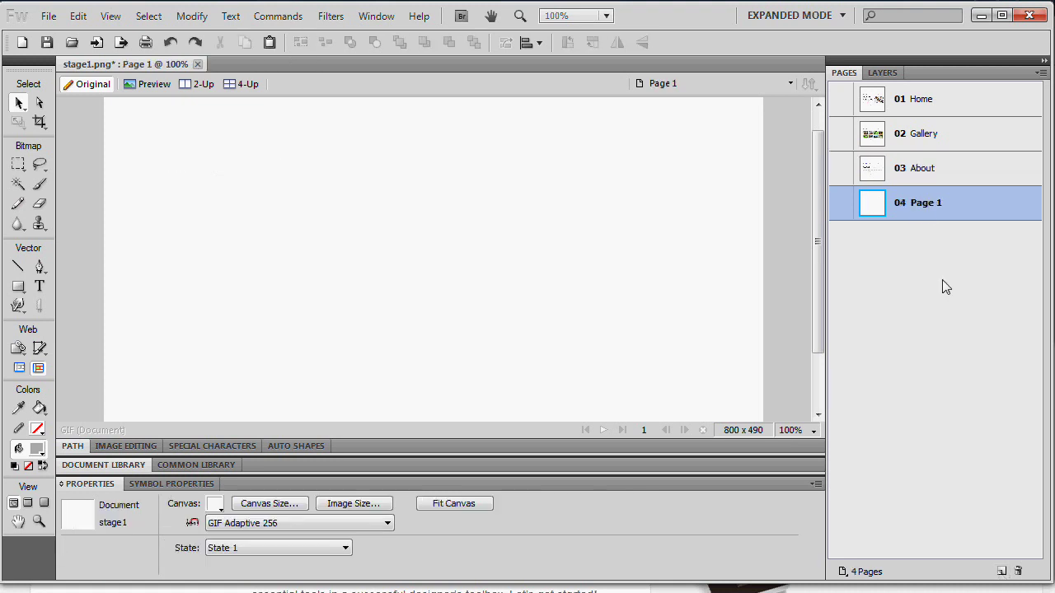
double_click(921, 205)
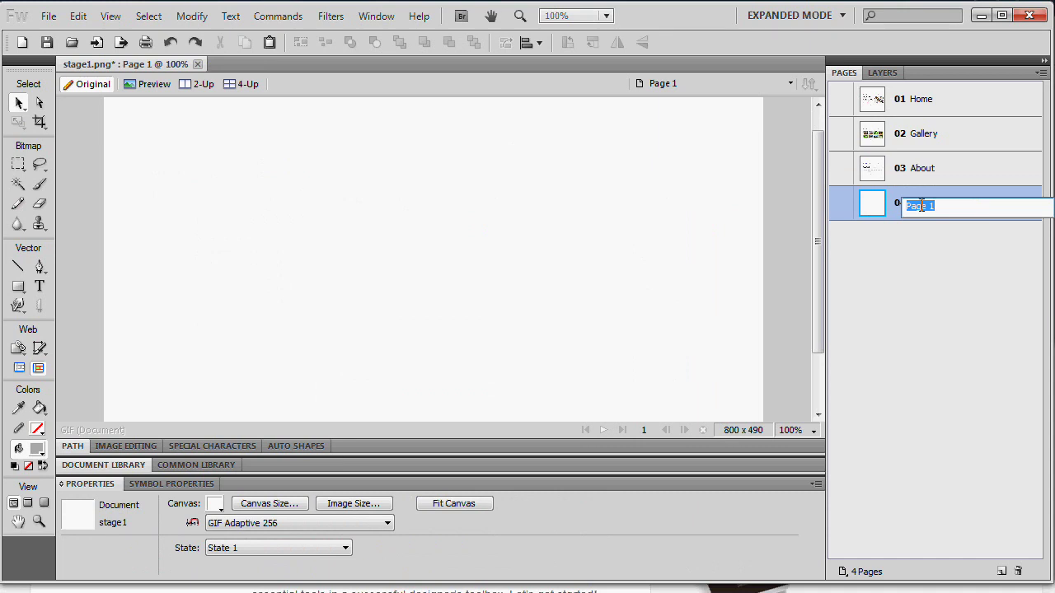
text(Master)
key(Return)
drag(924, 212, 922, 152)
click(924, 99)
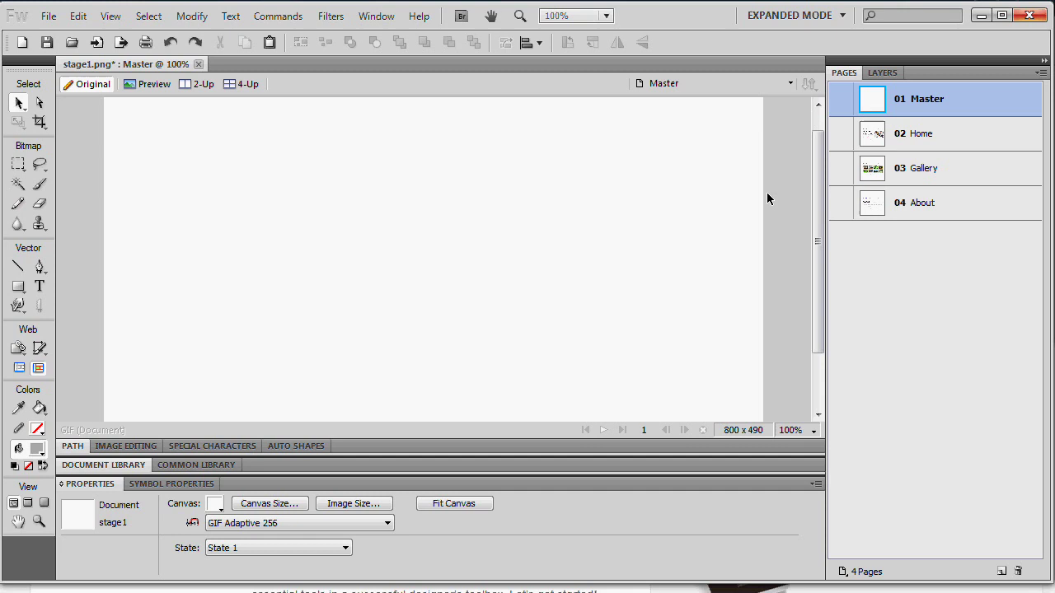
- Set the first page as the Master page, then check Home and return to Master
right_click(923, 98)
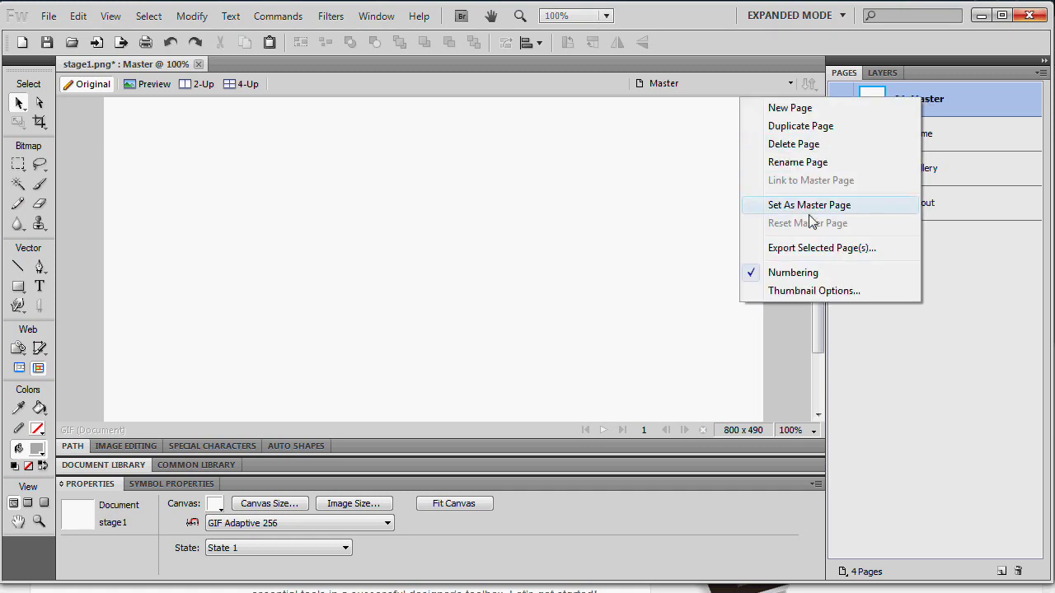
click(784, 206)
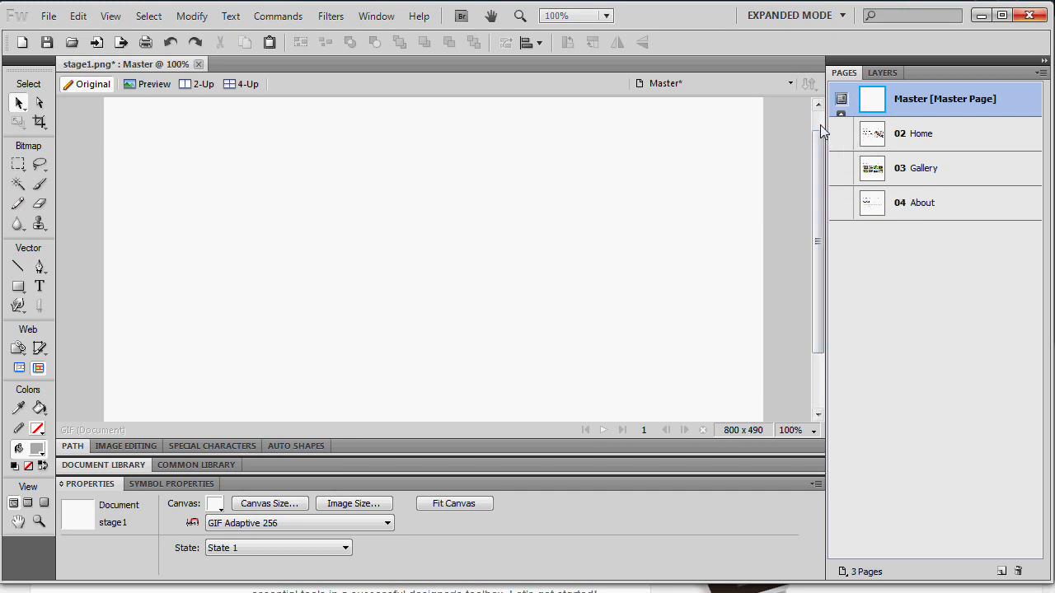
click(849, 571)
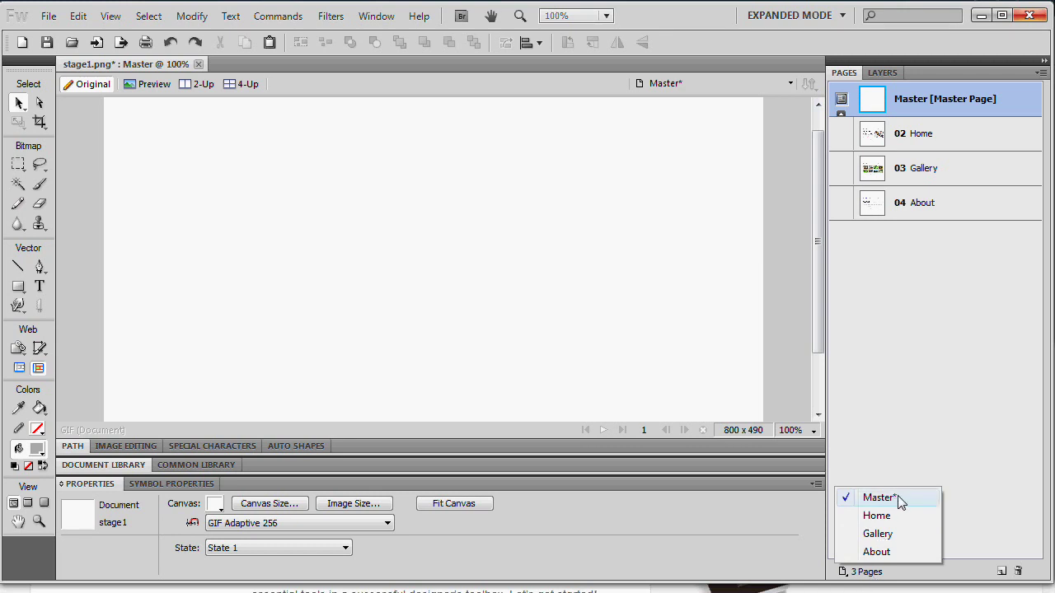
click(977, 145)
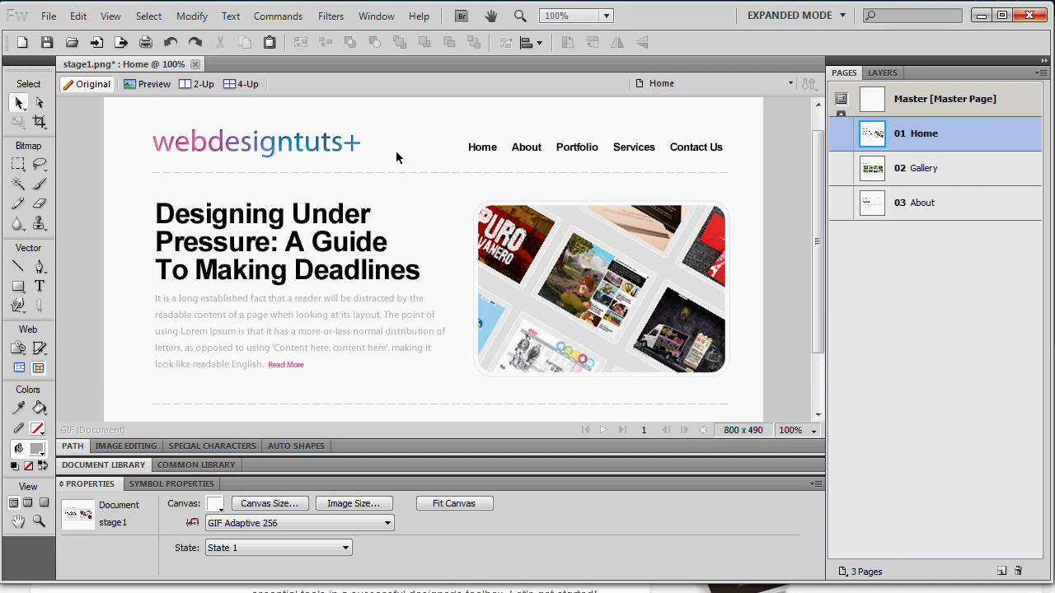
click(924, 102)
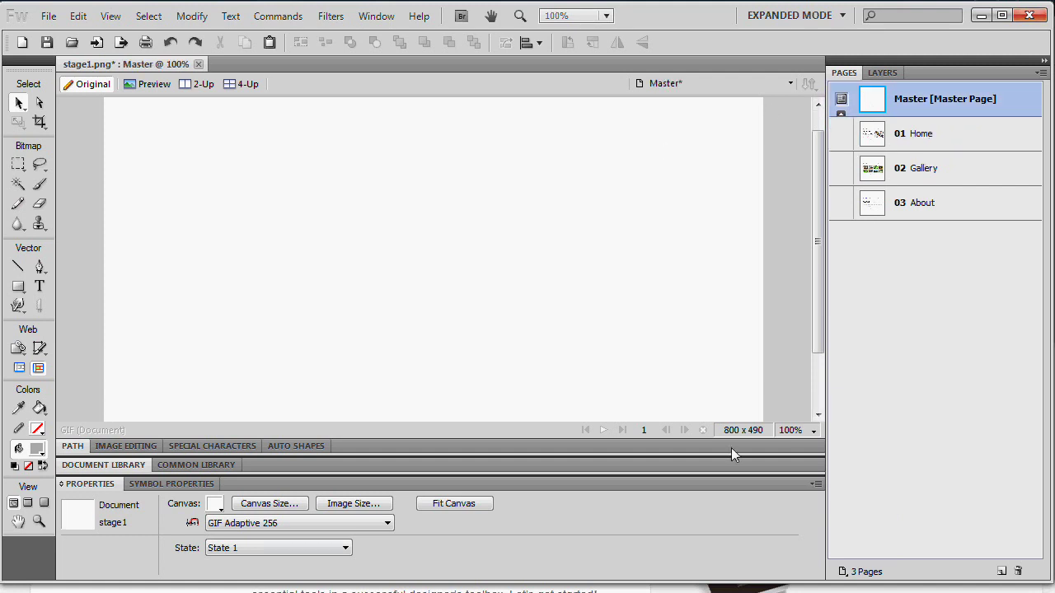
click(18, 286)
- Draw a grey test rectangle on Master and confirm it appears on Home, Gallery and About
drag(511, 106, 773, 147)
click(916, 134)
click(916, 168)
click(911, 203)
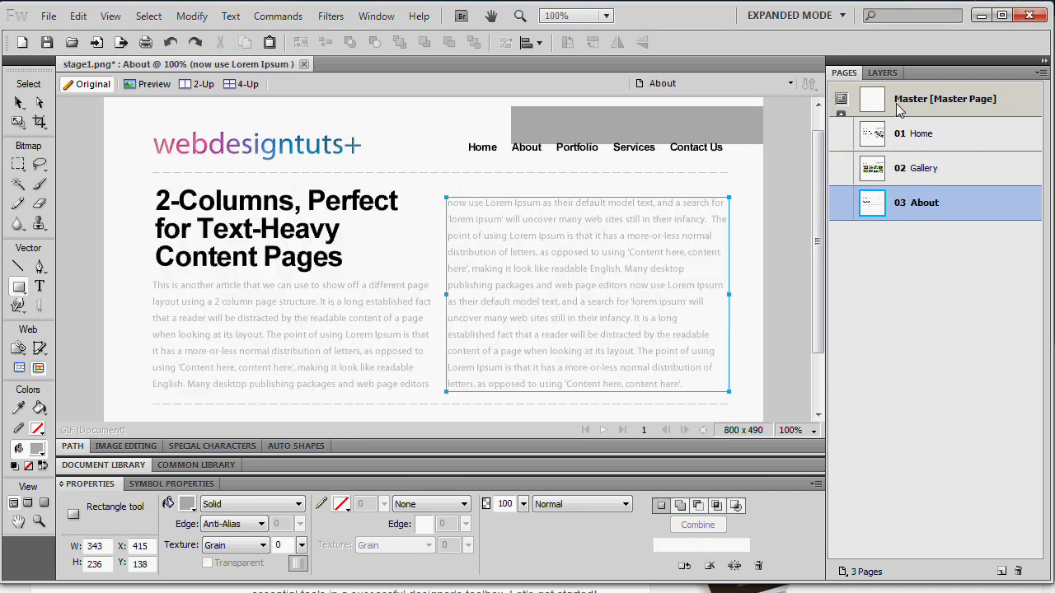
click(896, 103)
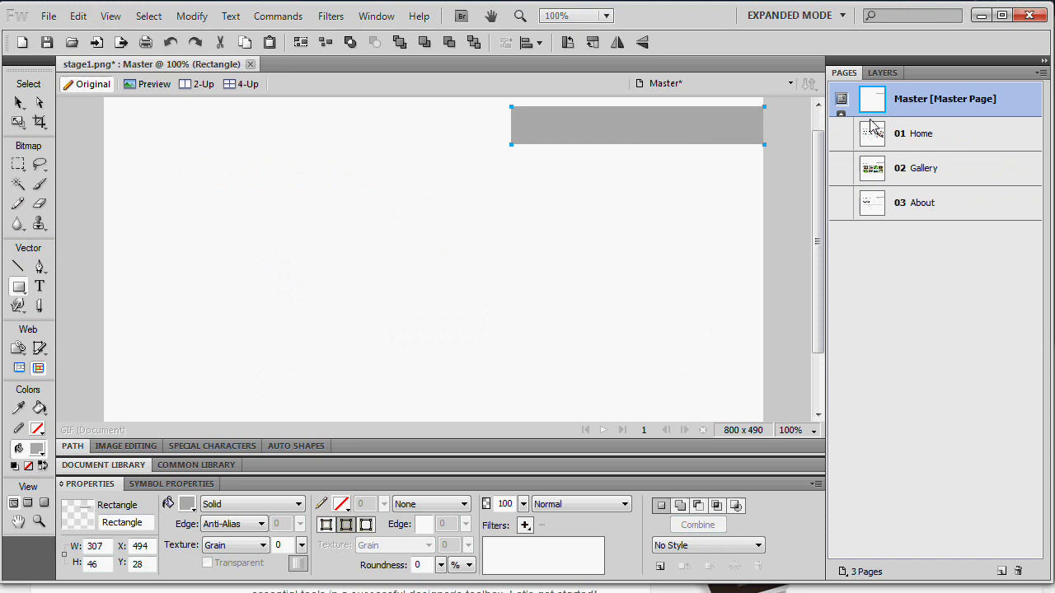
- Delete the grey test rectangle from Master and view the Home page
key(Page_Up)
click(894, 101)
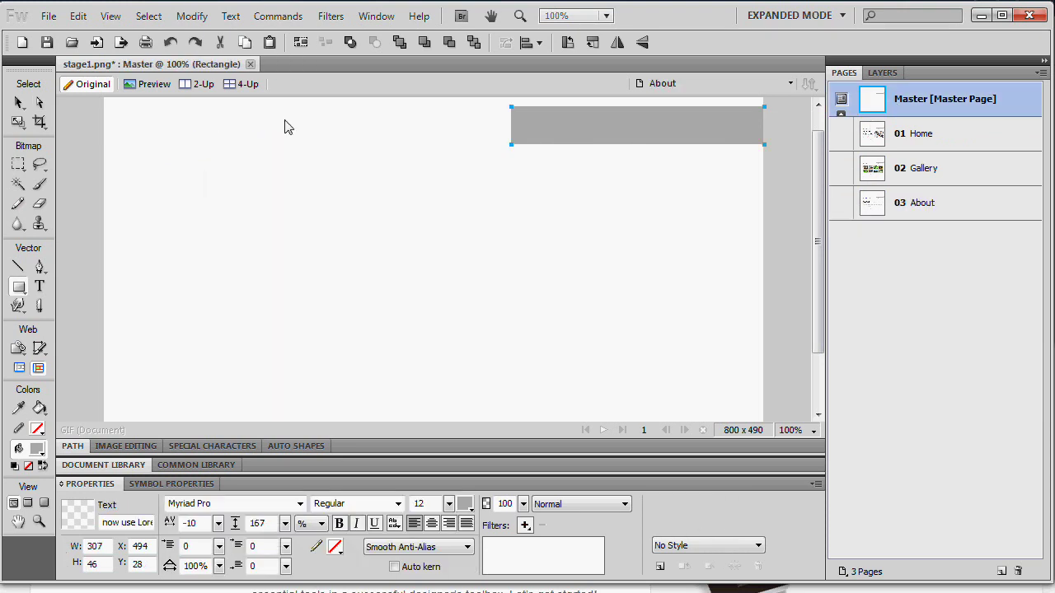
key(Delete)
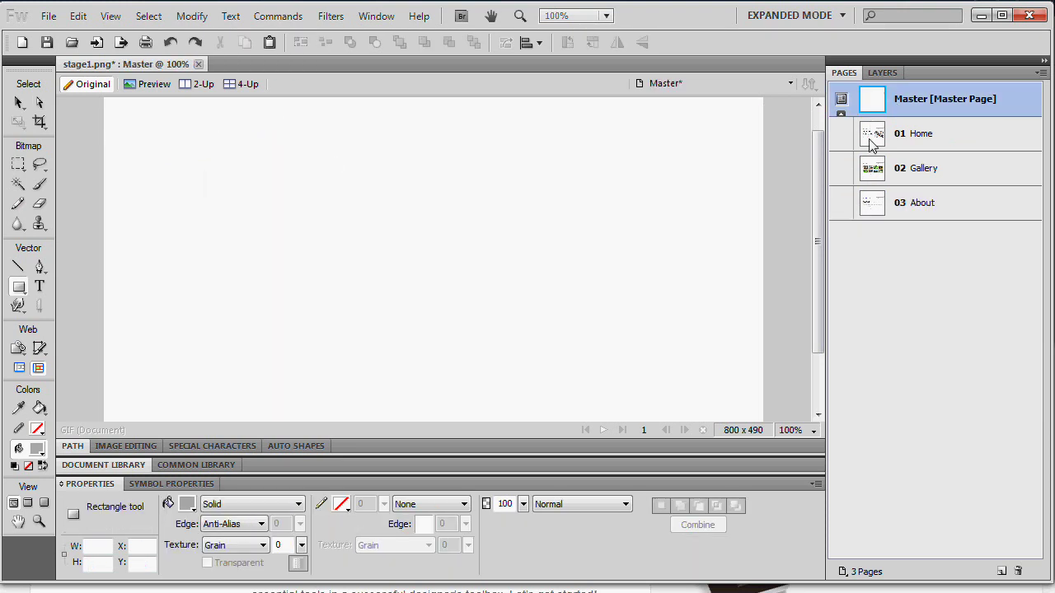
click(874, 142)
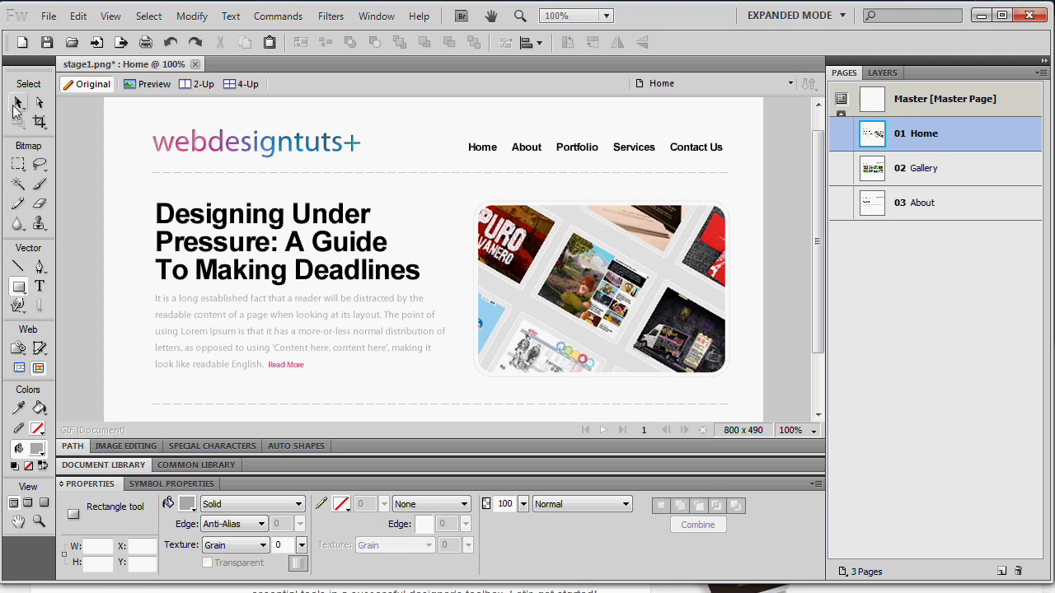
click(18, 103)
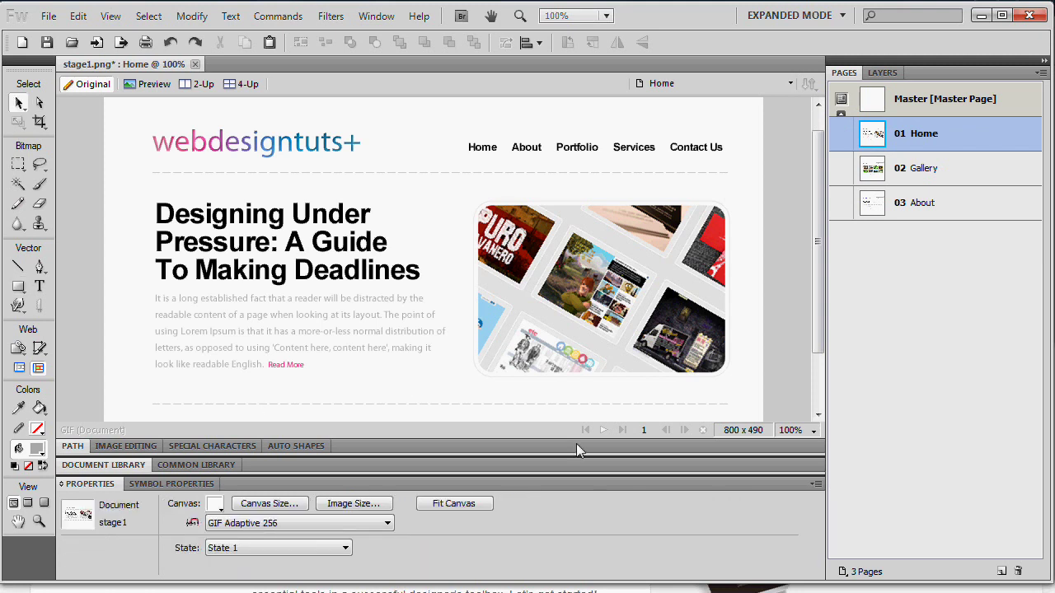
- Cut the logo, navigation and header divider from Home and paste them onto Master
drag(119, 110, 753, 193)
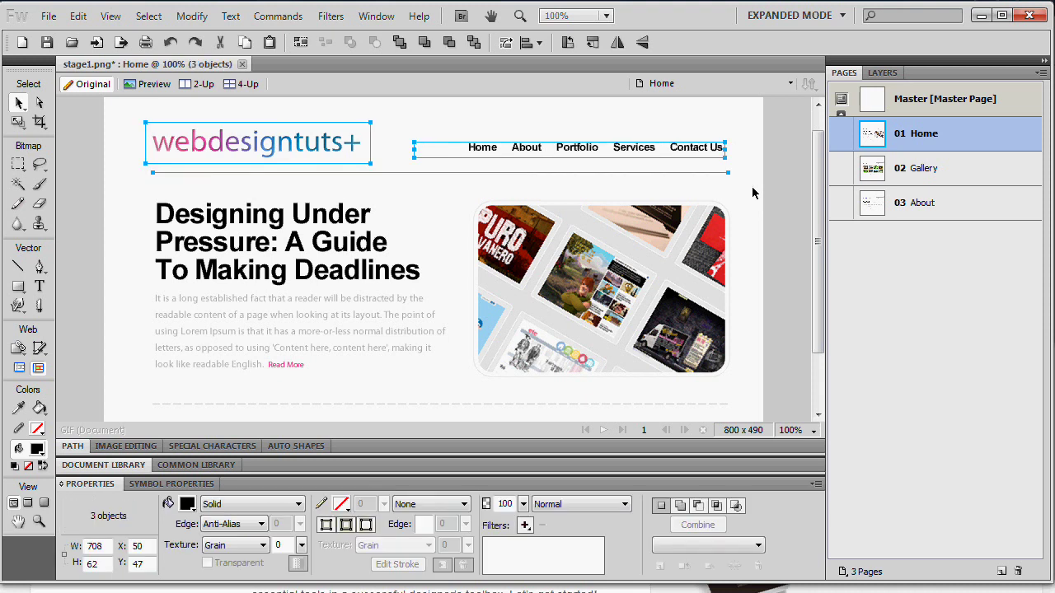
key(ctrl+x)
click(896, 101)
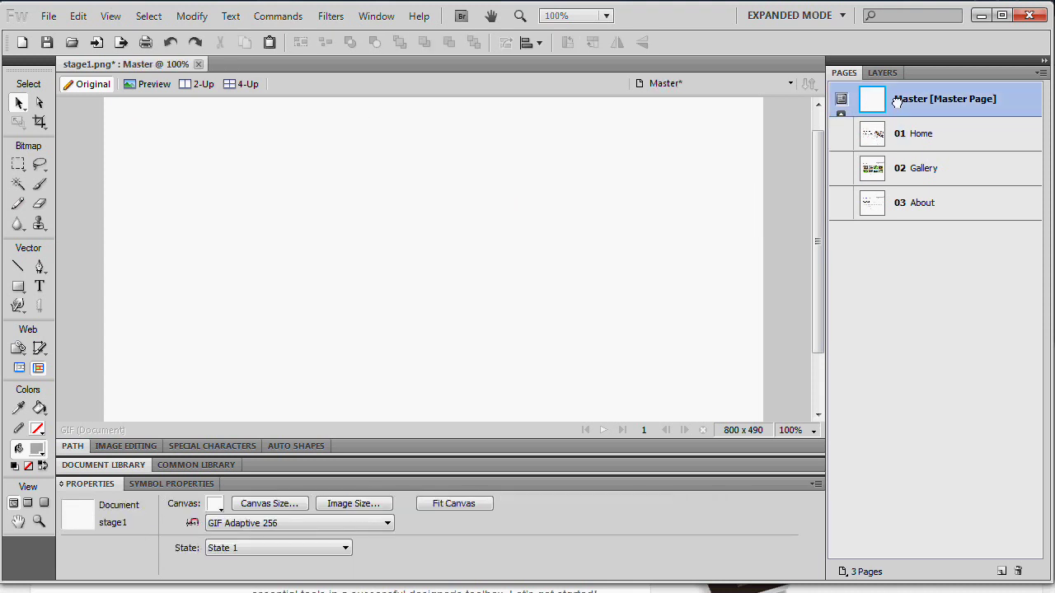
key(ctrl+v)
- Cut the copyright footer text and divider from the Home page
click(915, 133)
scroll(695, 377, down, 3)
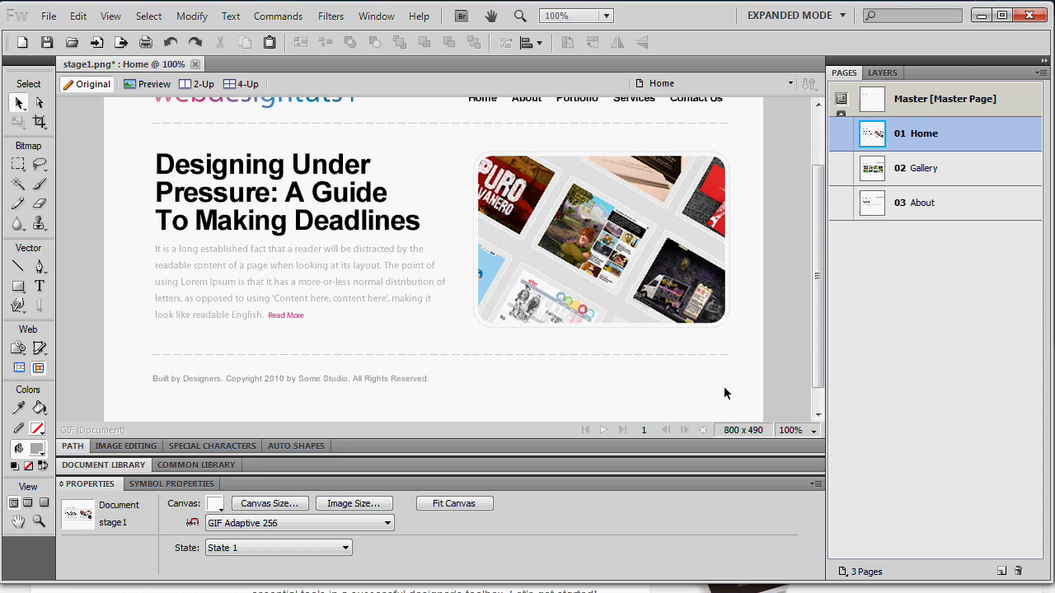
mouse_move(767, 405)
mouse_down()
mouse_move(542, 360)
mouse_move(113, 335)
mouse_up()
key(ctrl+x)
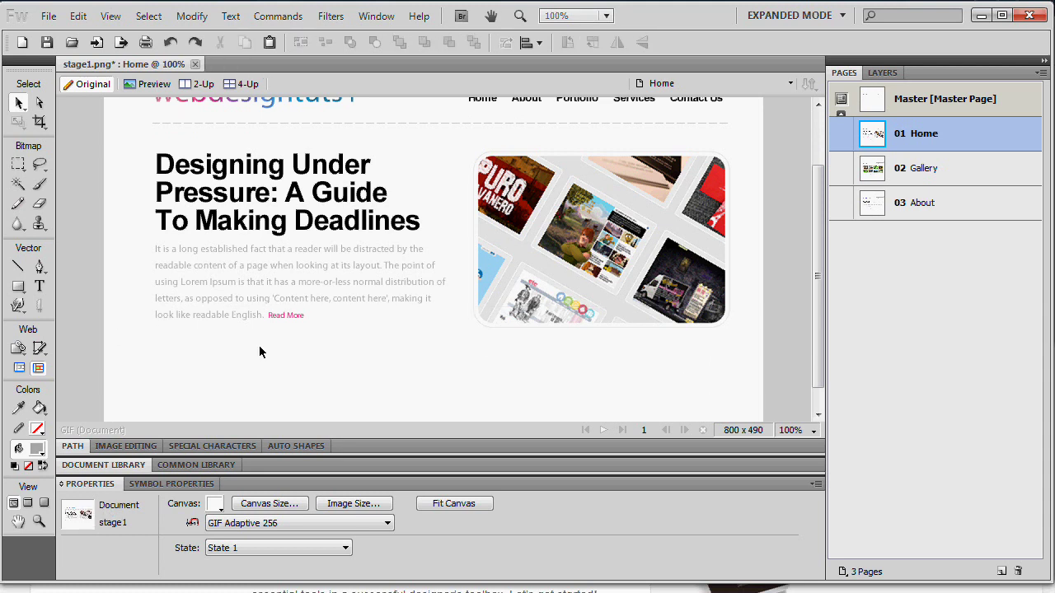
click(906, 111)
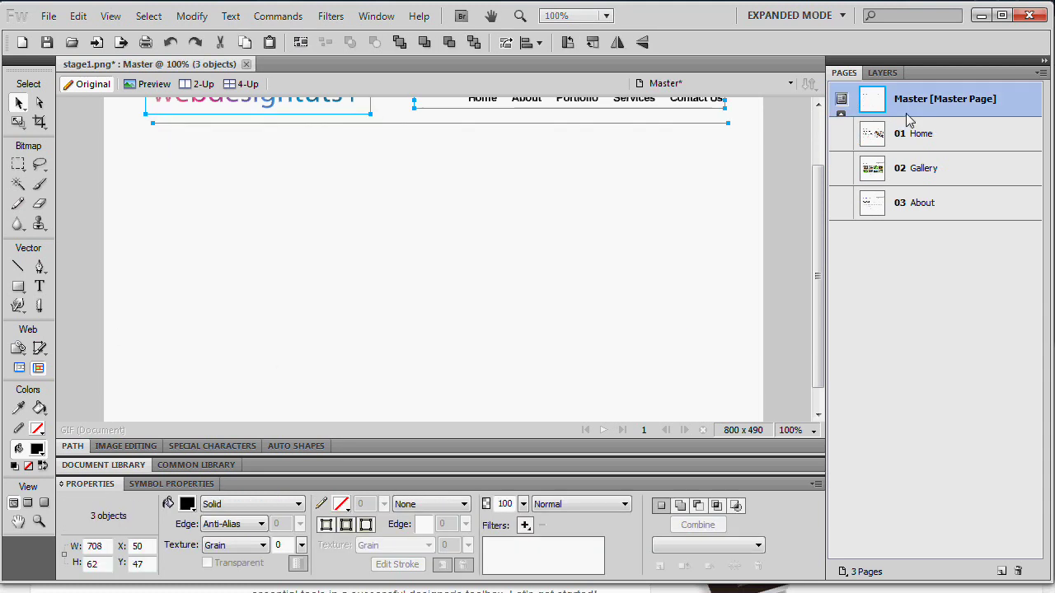
click(707, 264)
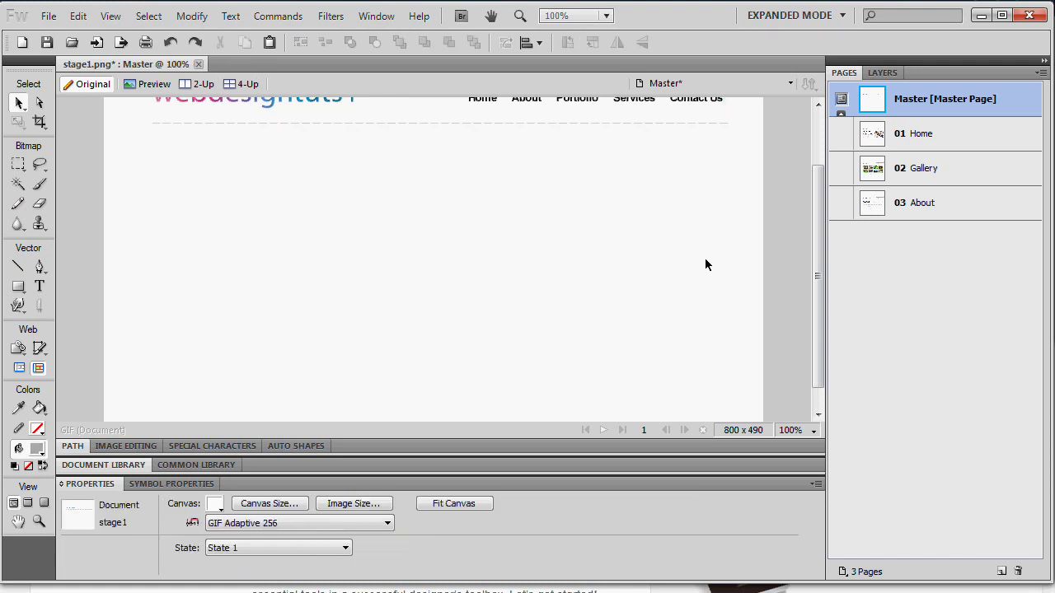
scroll(709, 288, up, 1)
click(907, 133)
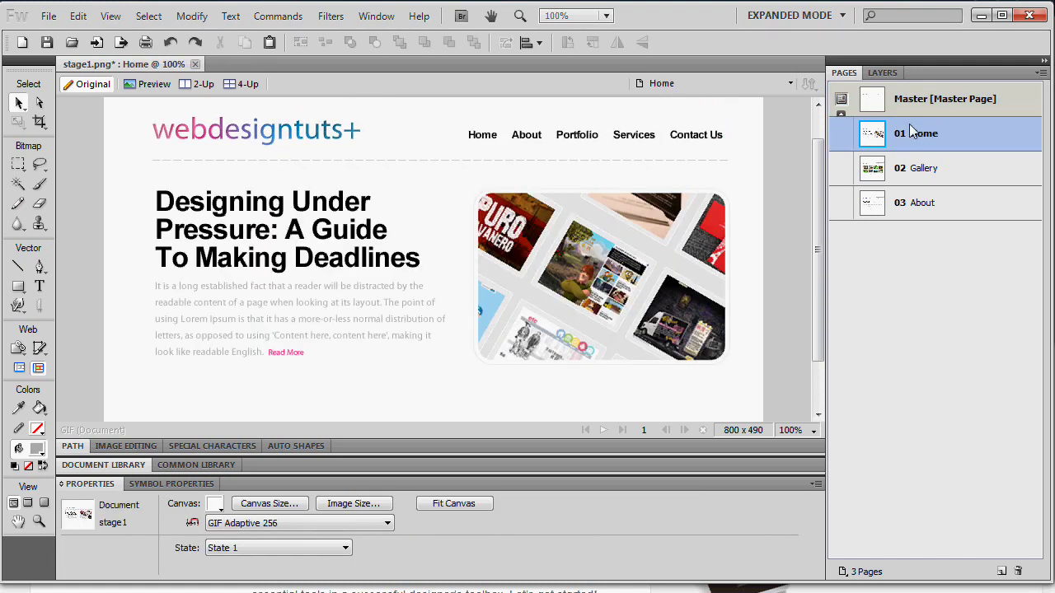
click(872, 111)
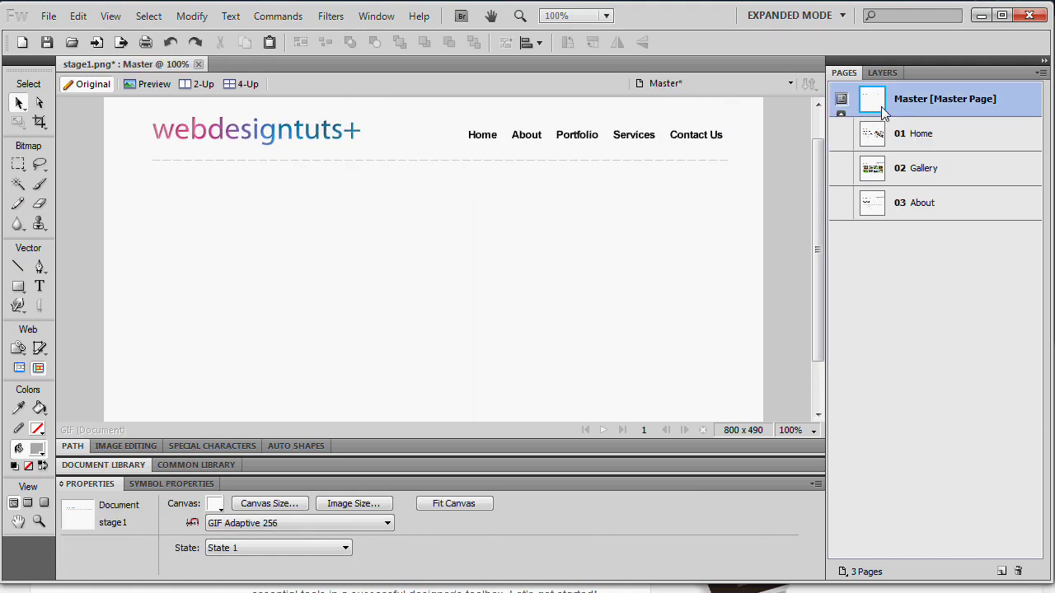
key(Delete)
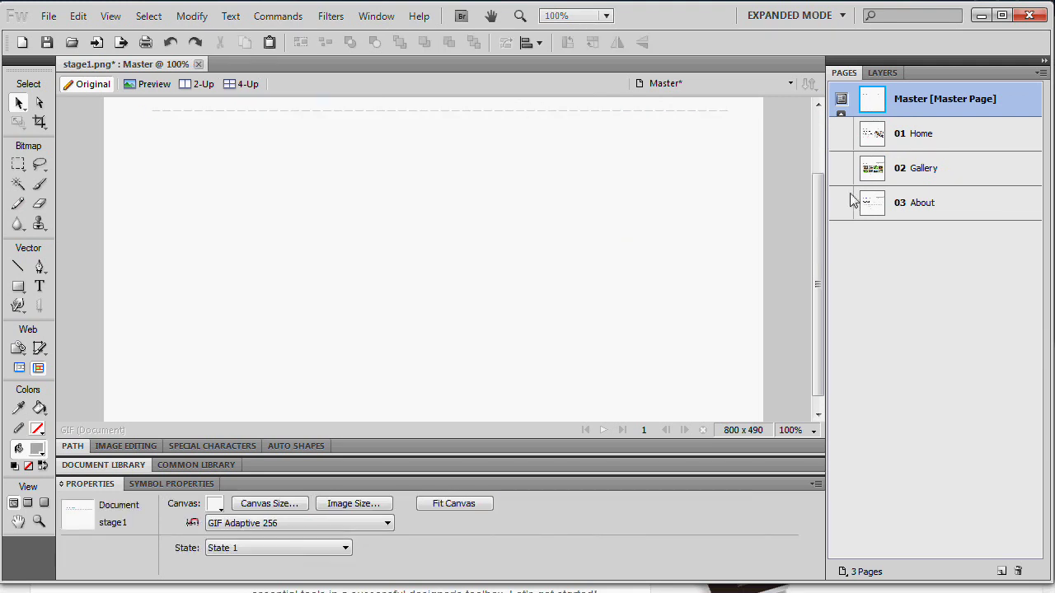
- Paste the footer onto Master and confirm Gallery and Home show the shared header and footer
click(915, 168)
scroll(748, 272, down, 1)
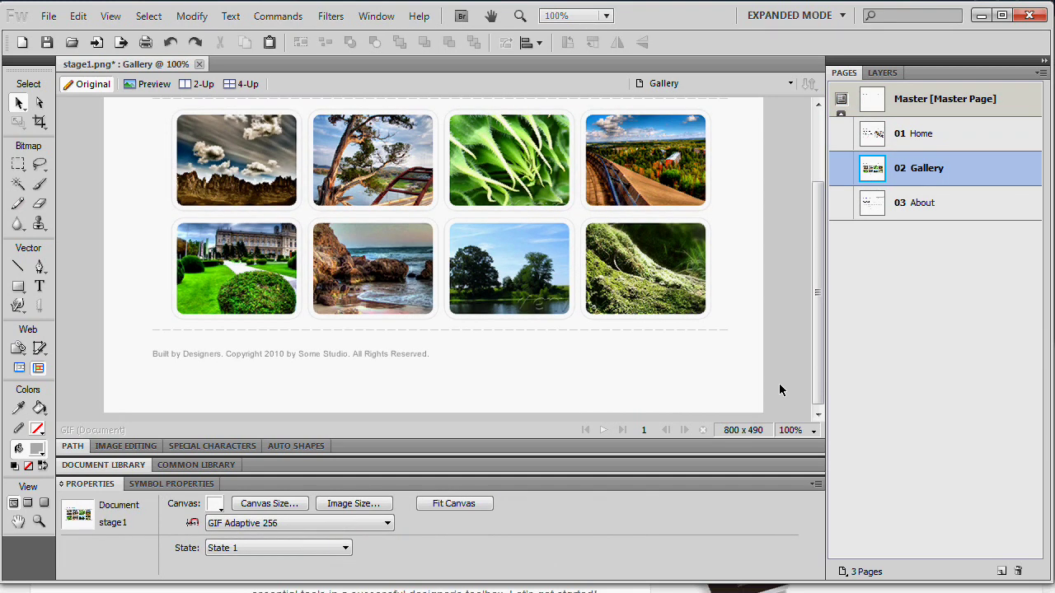
drag(806, 391, 95, 313)
drag(124, 382, 757, 332)
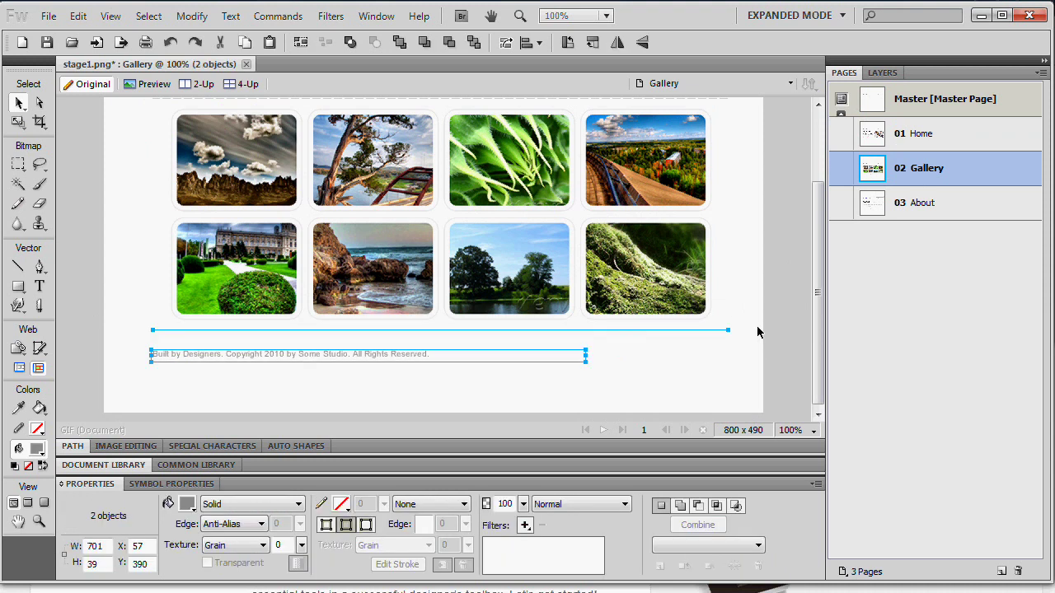
click(899, 111)
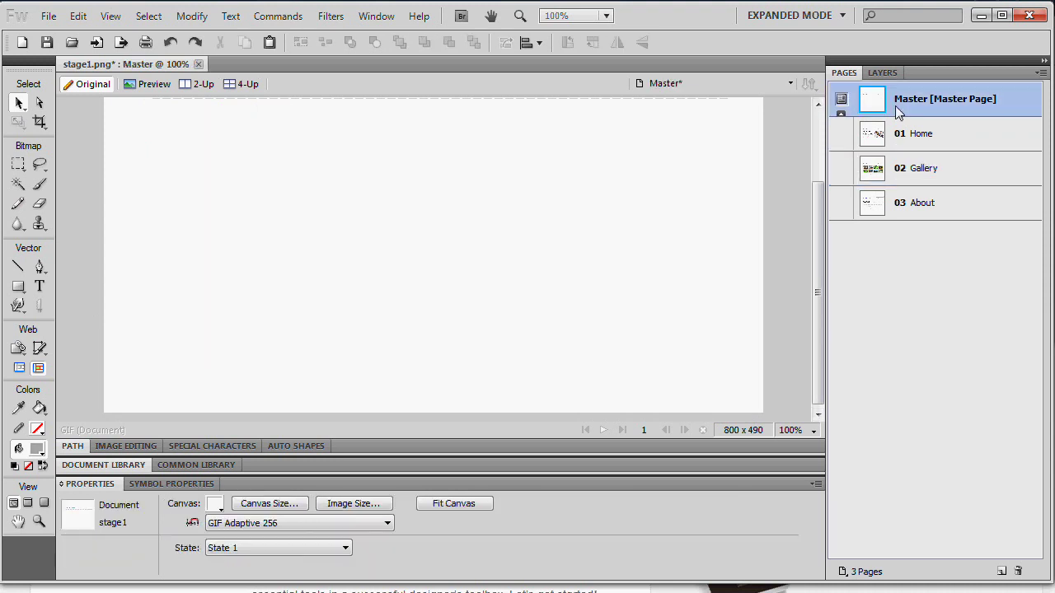
key(ctrl+v)
click(768, 281)
click(919, 168)
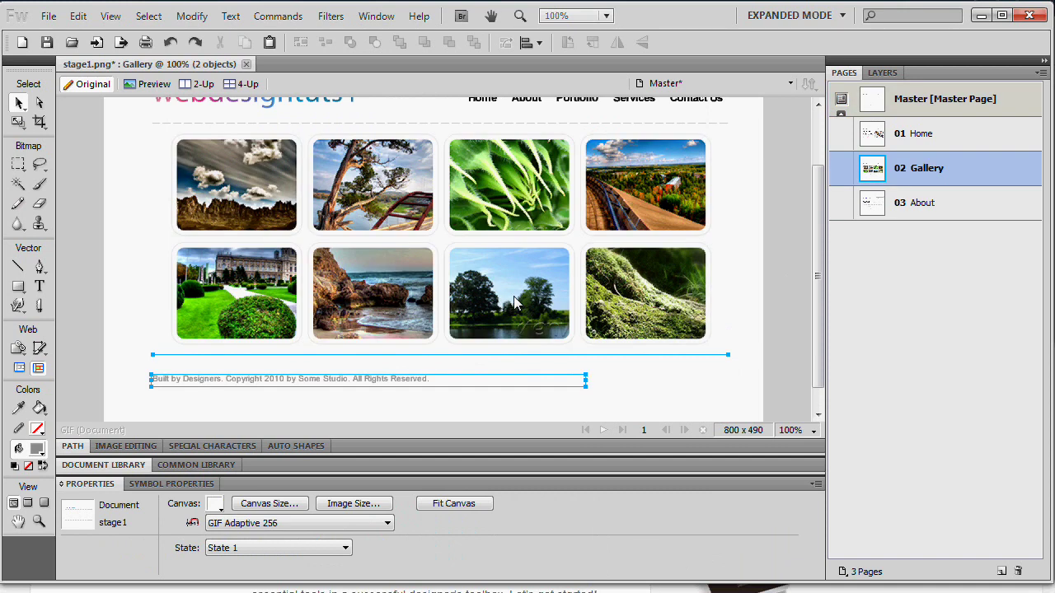
click(668, 374)
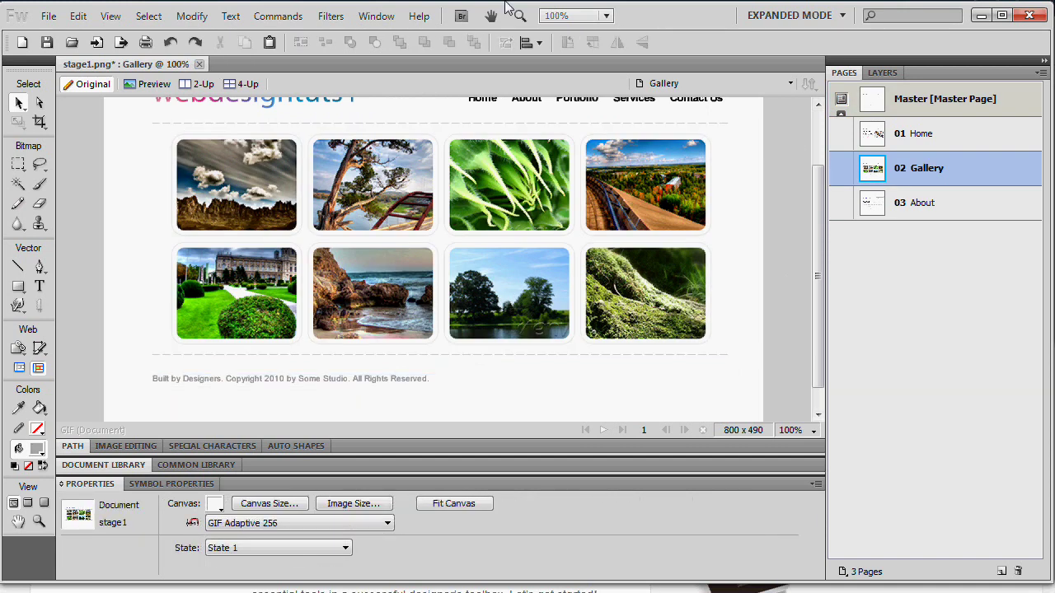
scroll(577, 206, up, 2)
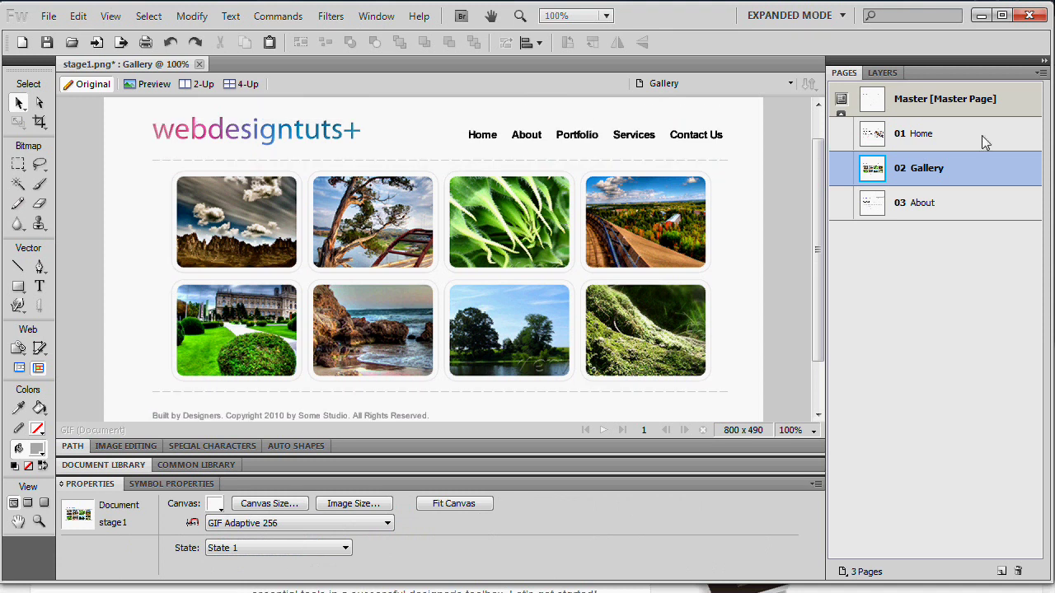
click(982, 138)
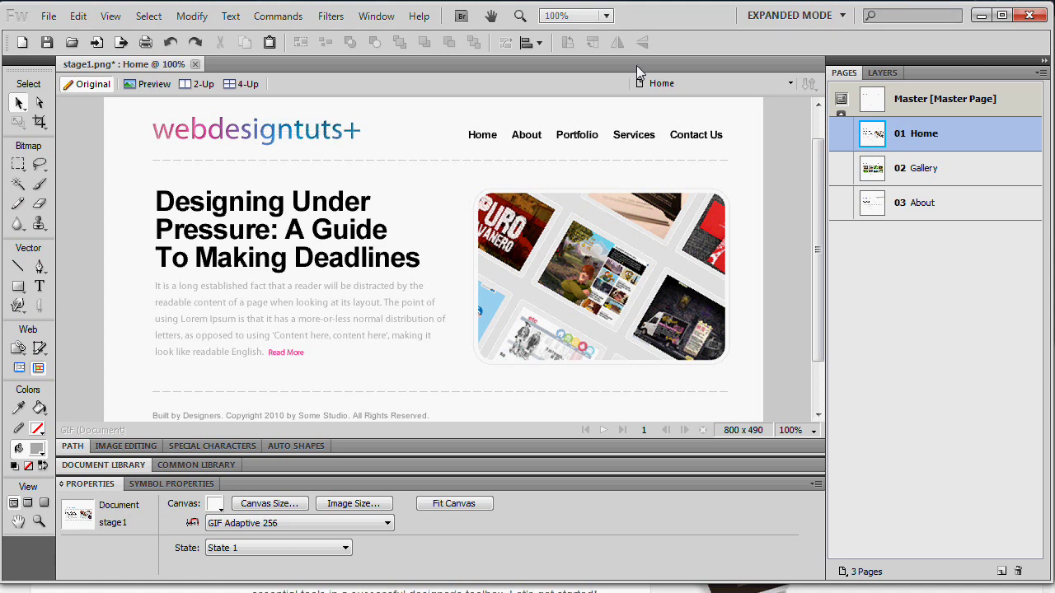
- On the Gallery page, select the header, photo grid and footer objects to inspect them
scroll(601, 248, down, 2)
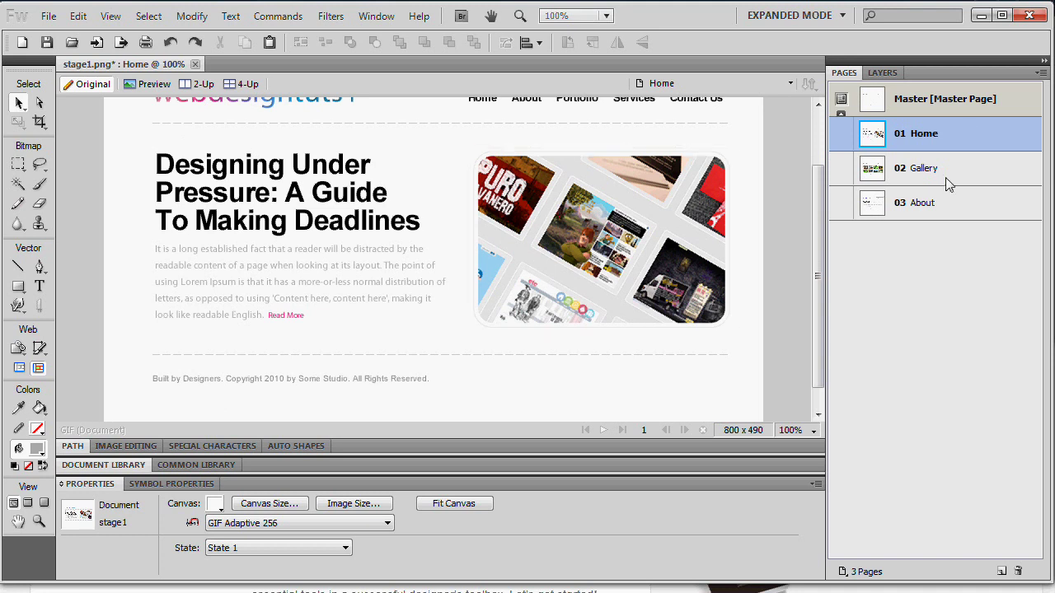
click(923, 172)
drag(775, 116, 82, 183)
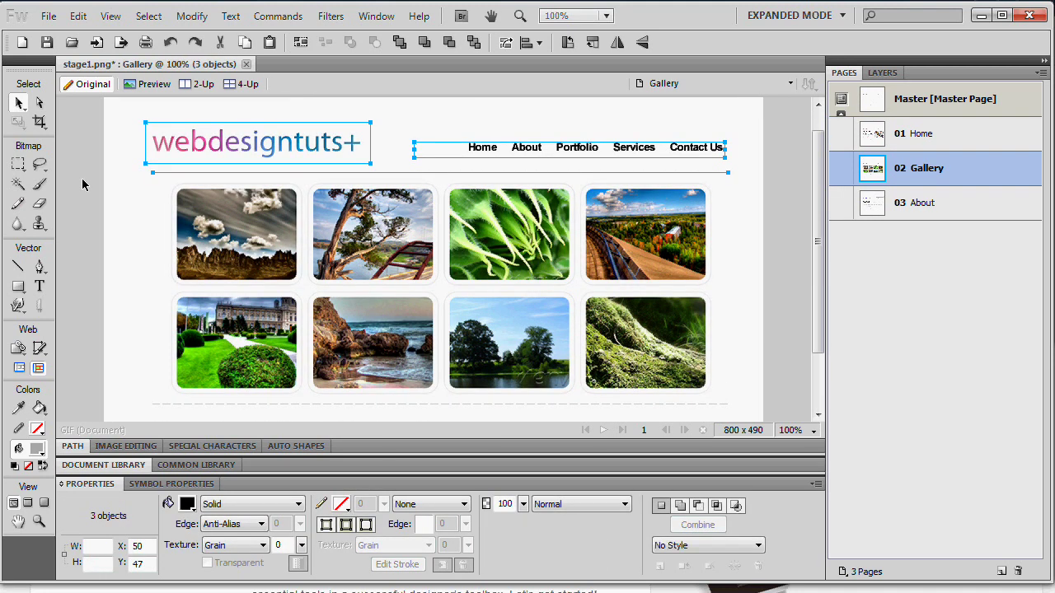
click(186, 365)
scroll(187, 364, down, 2)
drag(135, 385, 753, 349)
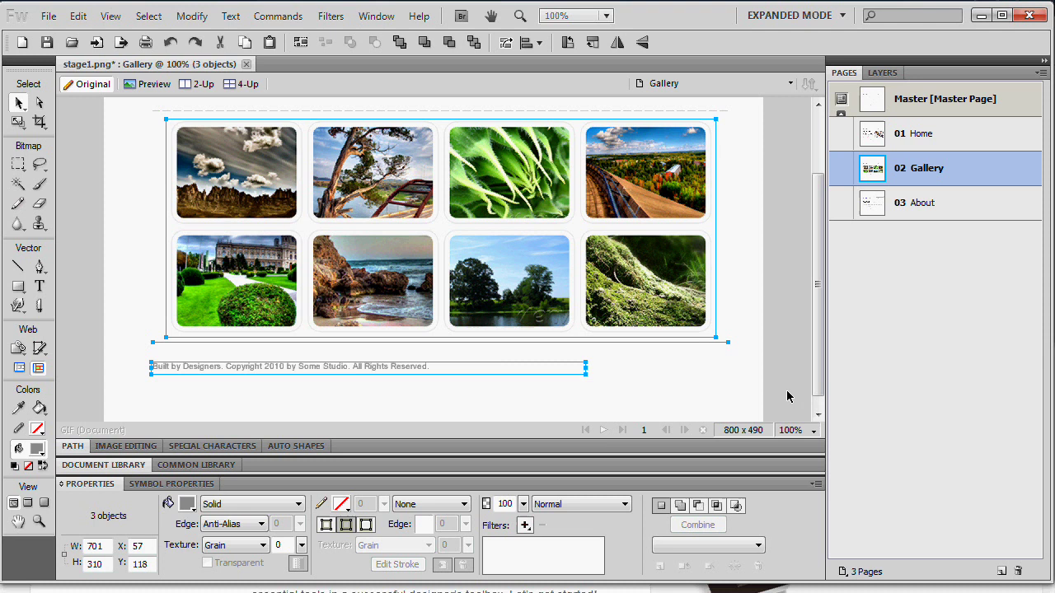
drag(787, 396, 129, 338)
drag(736, 398, 131, 344)
click(895, 165)
- Check the shared header and footer on the About page, then return to the Gallery page
click(917, 203)
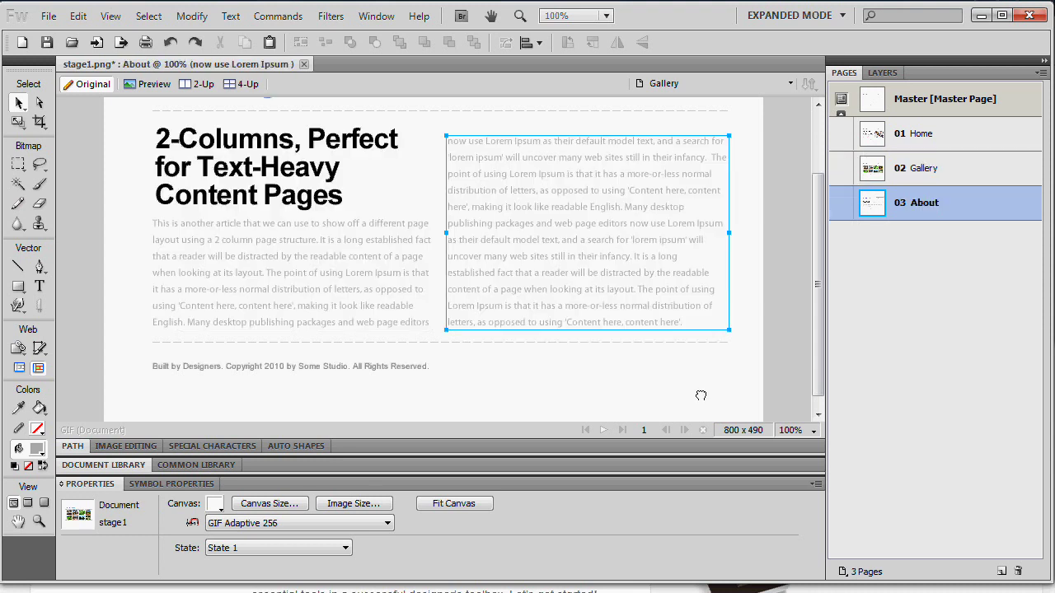
drag(701, 396, 101, 337)
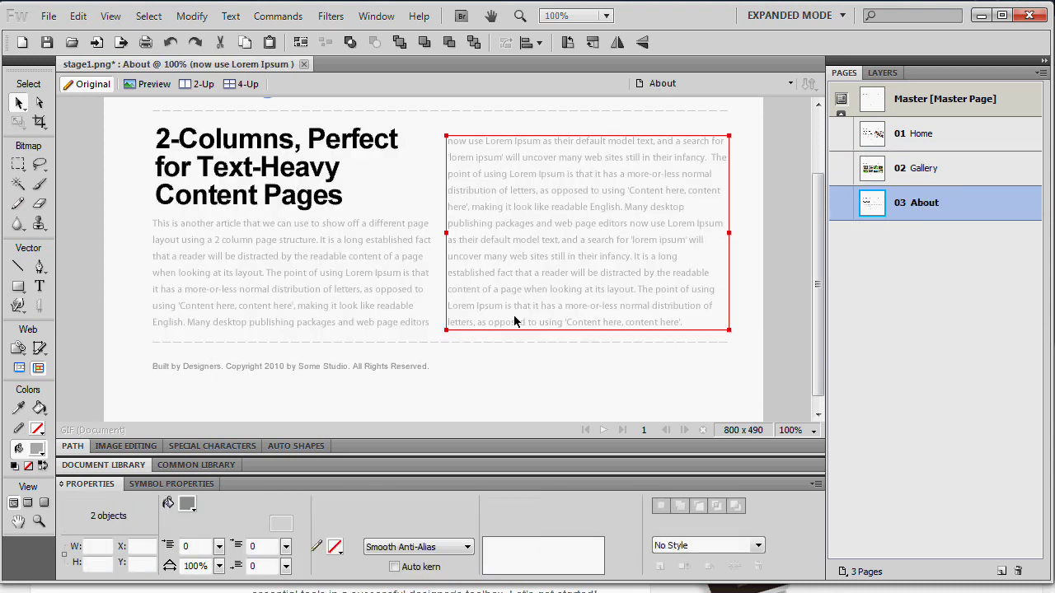
scroll(637, 262, up, 1)
drag(748, 164, 747, 212)
click(746, 239)
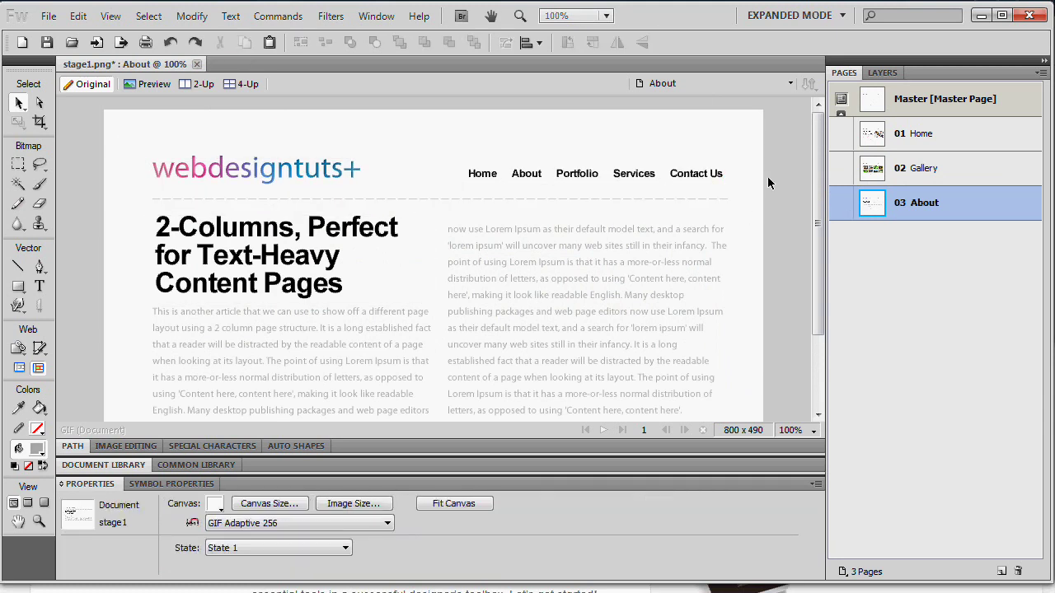
click(944, 174)
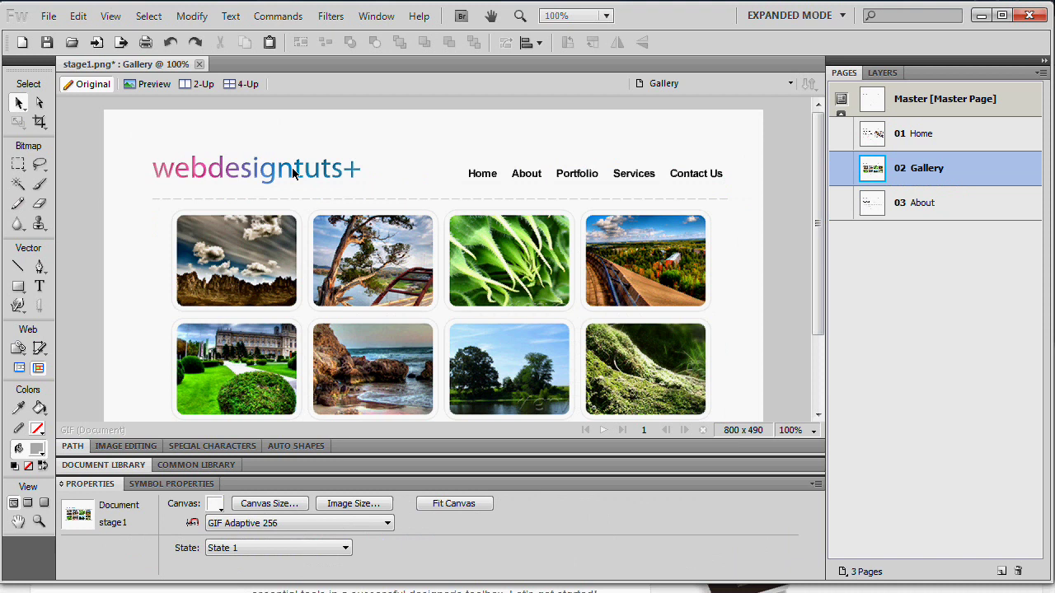
scroll(511, 247, down, 1)
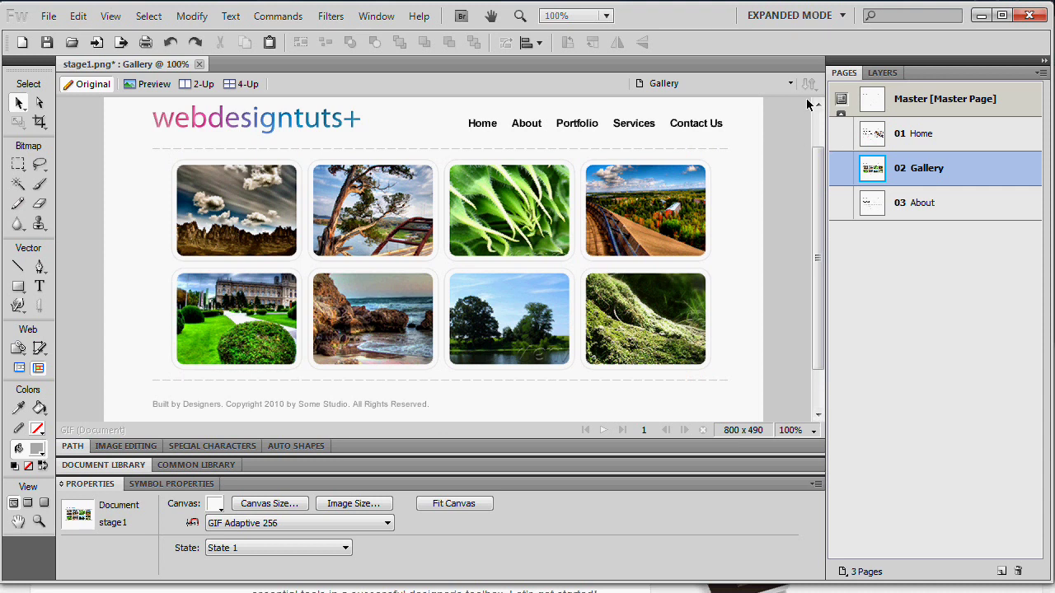
scroll(795, 197, up, 1)
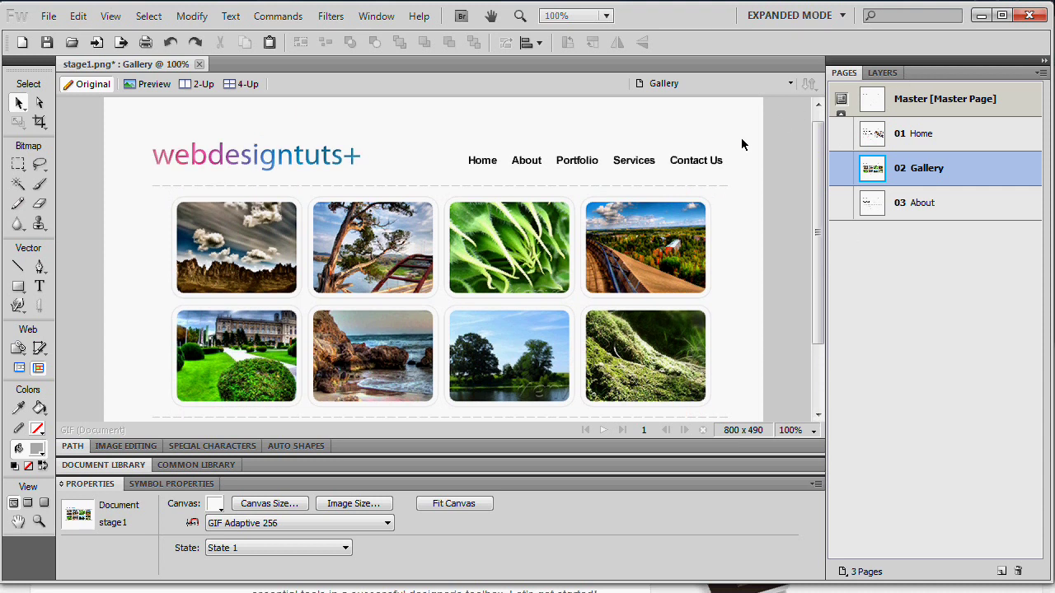
- Move the Master page logo down and confirm it moved on the Home, Gallery and About pages
scroll(338, 294, down, 1)
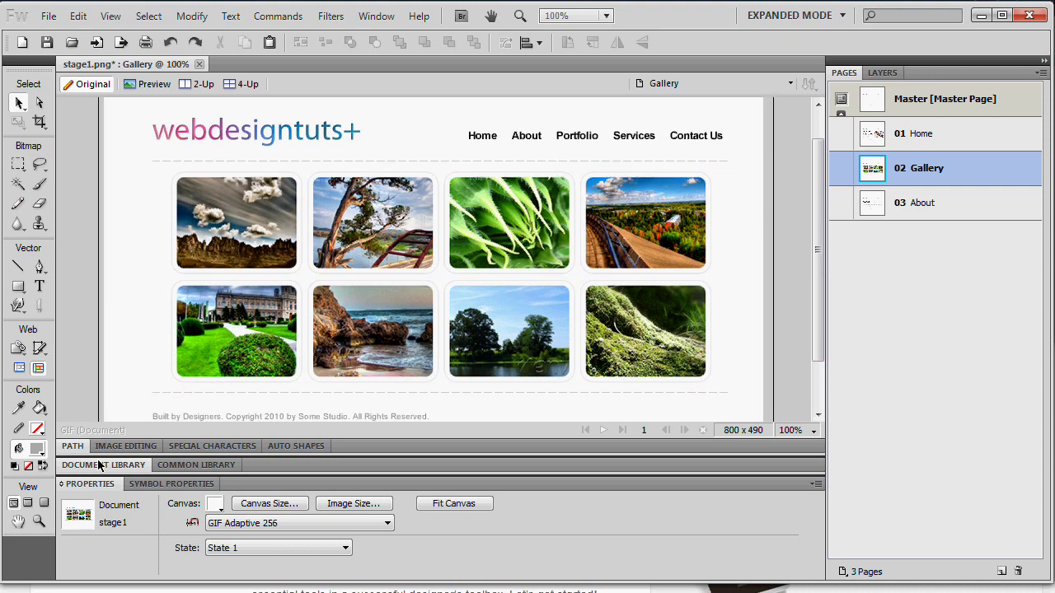
click(338, 295)
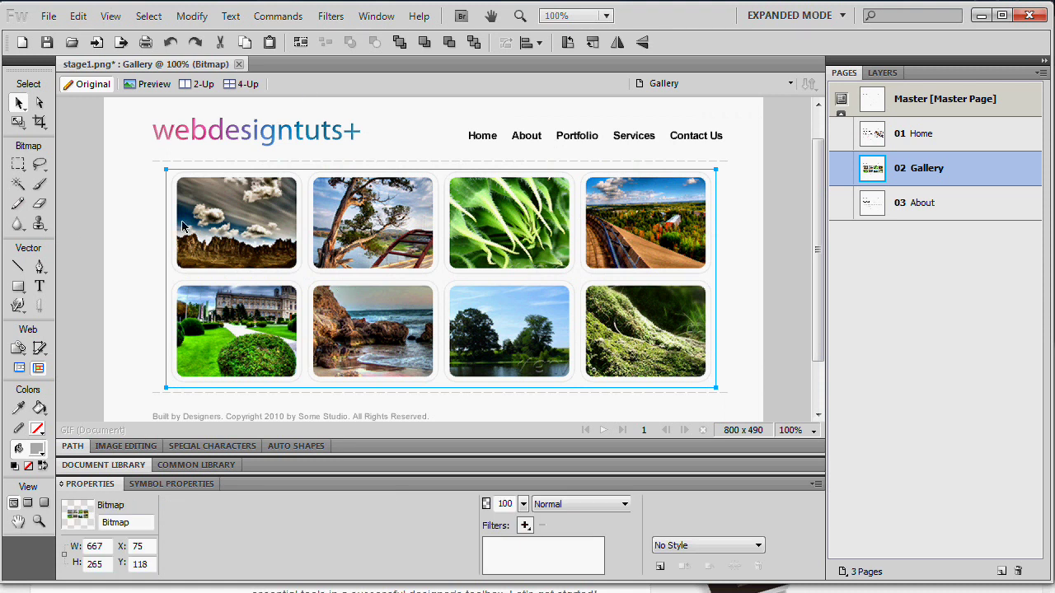
click(913, 100)
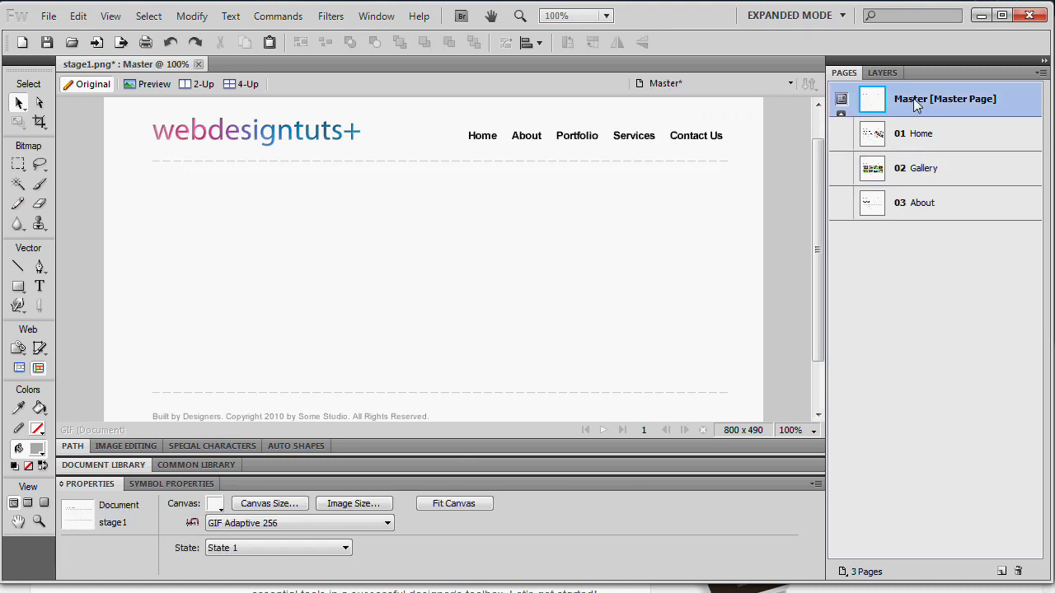
drag(187, 126, 186, 178)
click(922, 143)
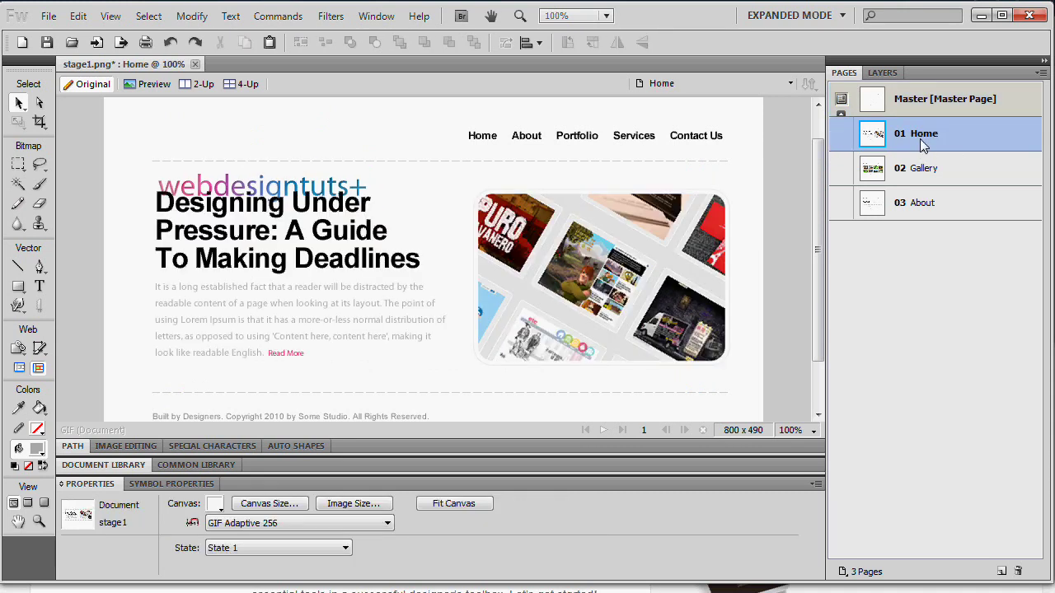
click(935, 170)
click(938, 206)
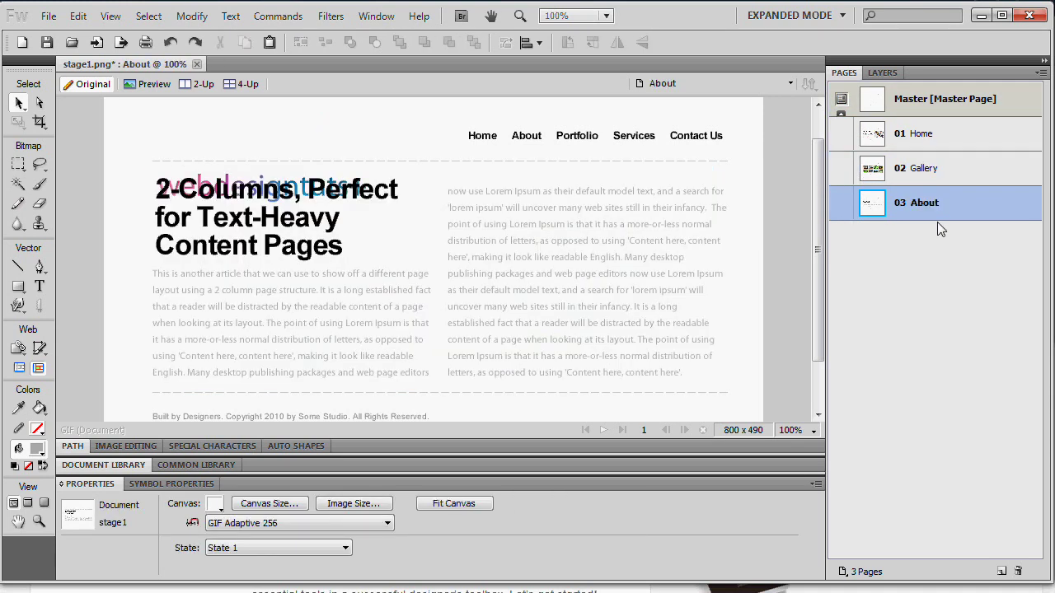
- Put the logo back beside the navigation and review every page, ending on Home
click(915, 100)
drag(313, 197, 305, 144)
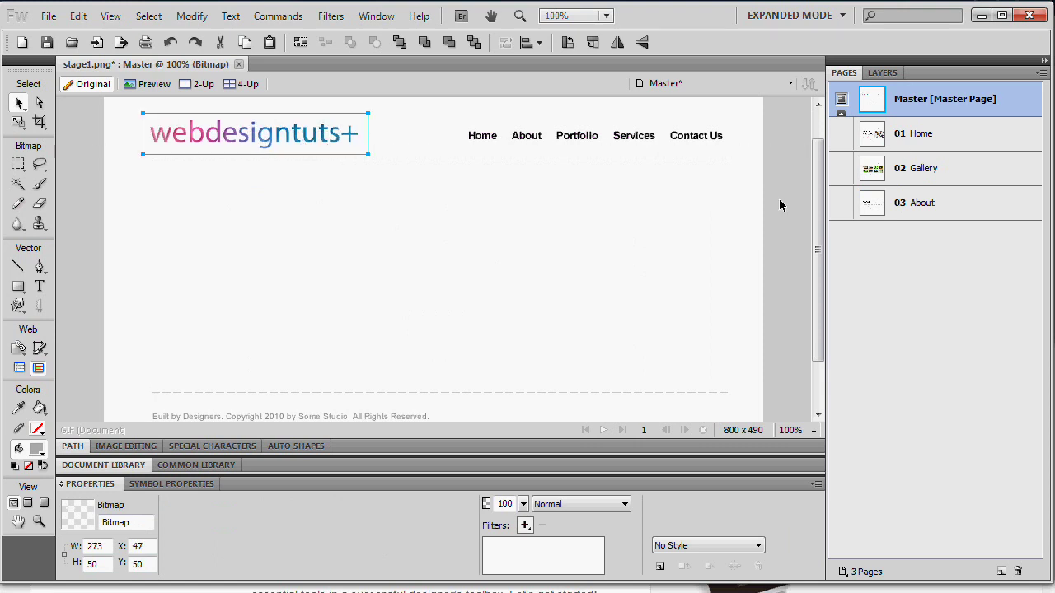
click(907, 137)
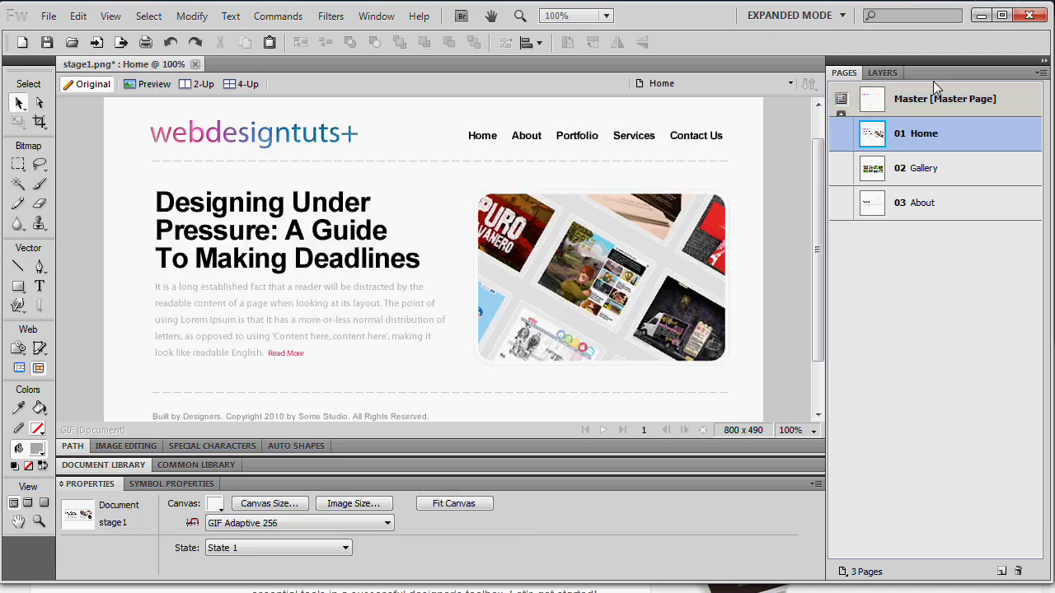
click(942, 97)
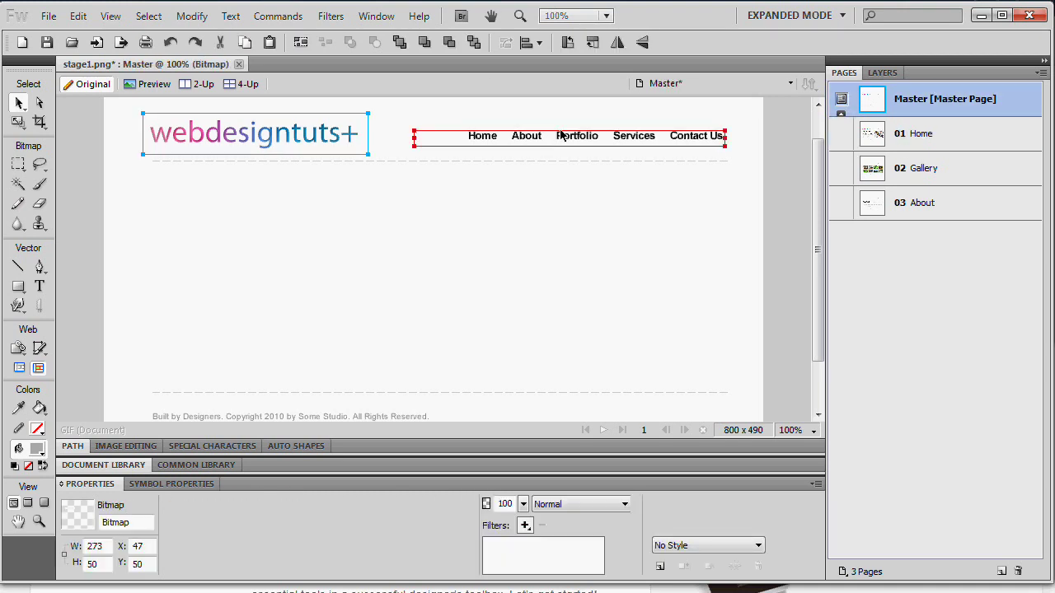
click(904, 137)
click(921, 170)
click(922, 206)
click(921, 137)
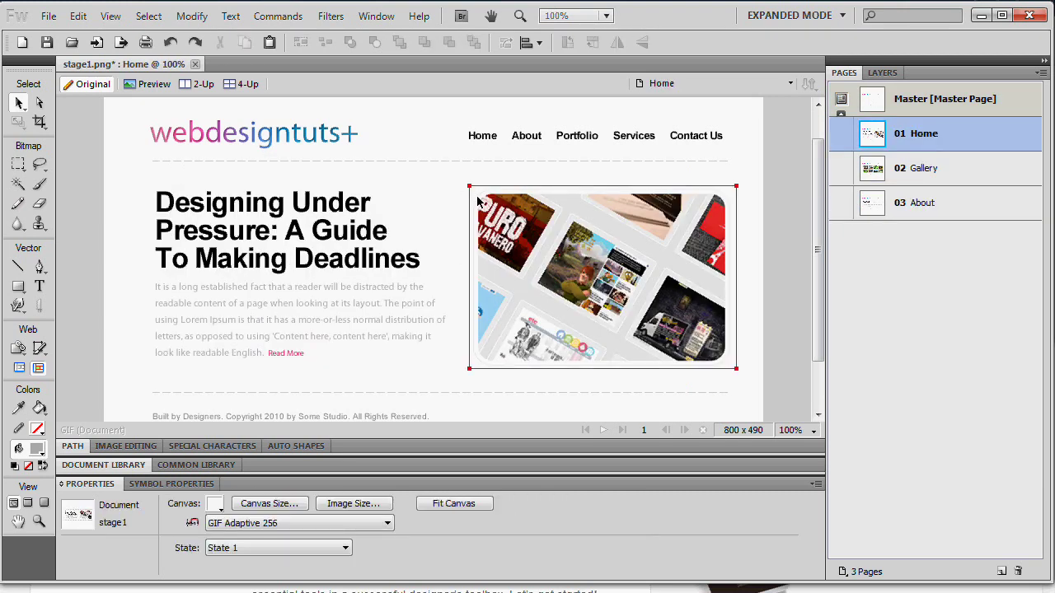
- On the Master page, add a rectangle hotspot over Home linking to Home.htm, target _blank, grey overlay
click(18, 349)
click(251, 505)
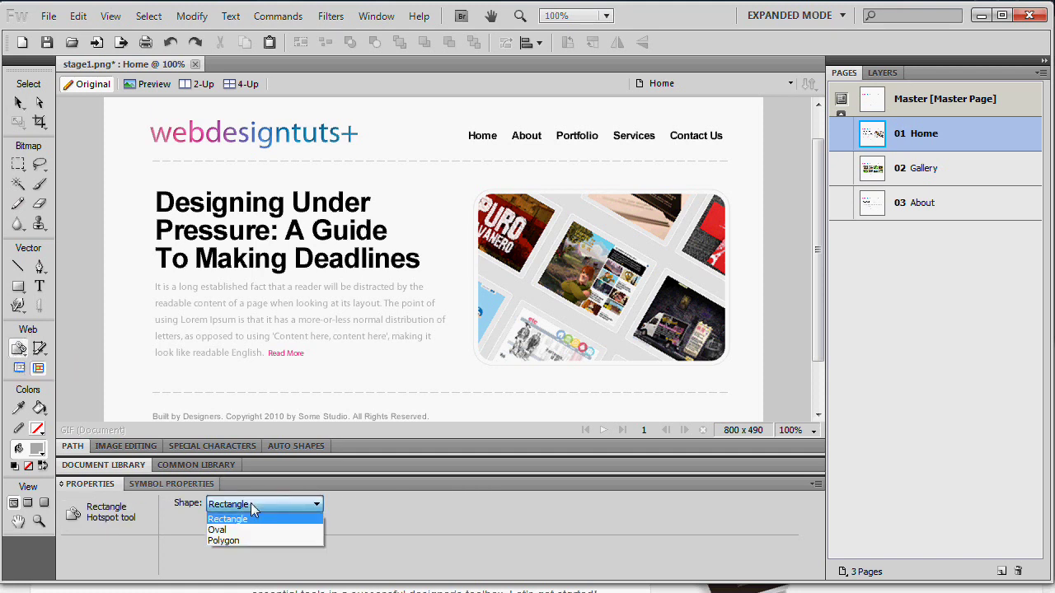
click(252, 519)
click(962, 103)
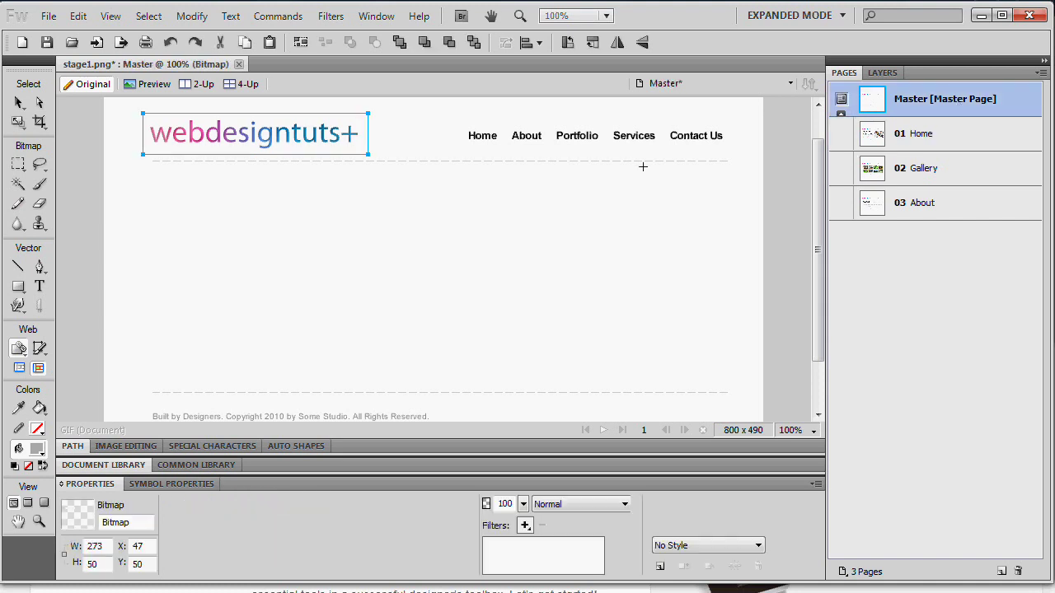
drag(466, 131, 503, 147)
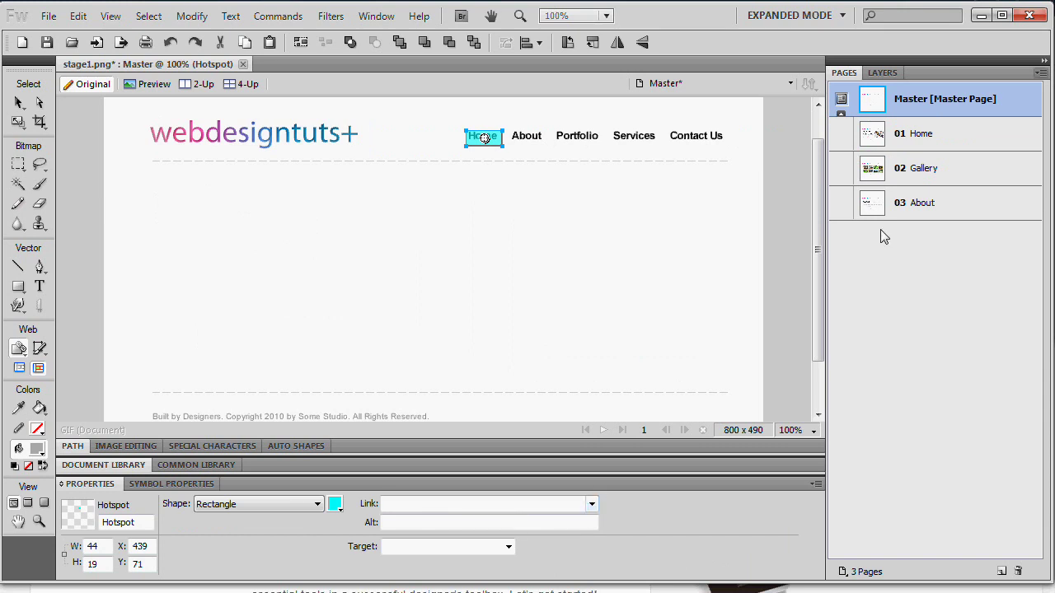
click(481, 504)
click(592, 504)
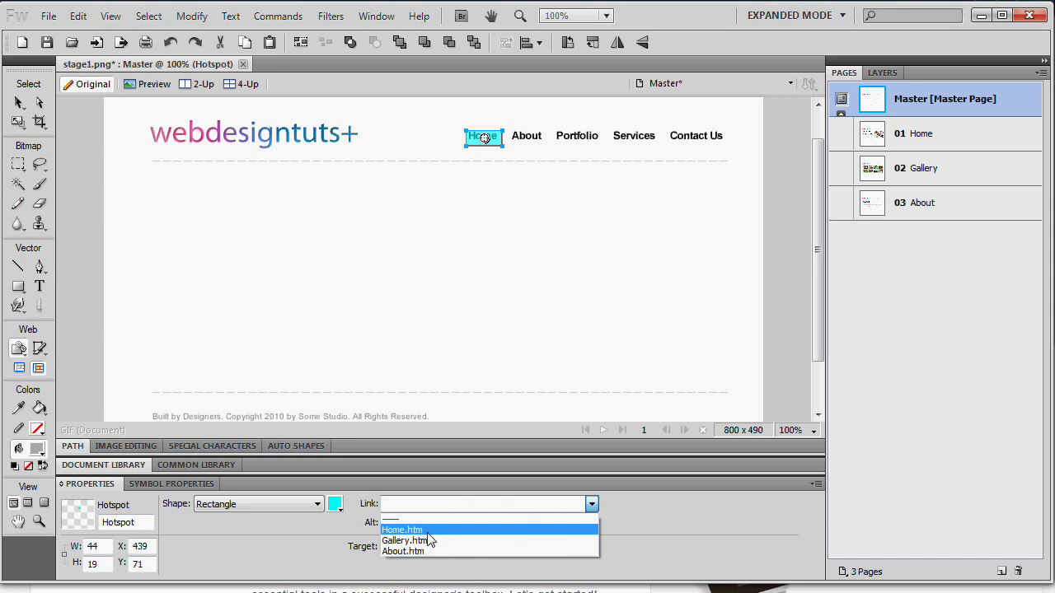
click(414, 531)
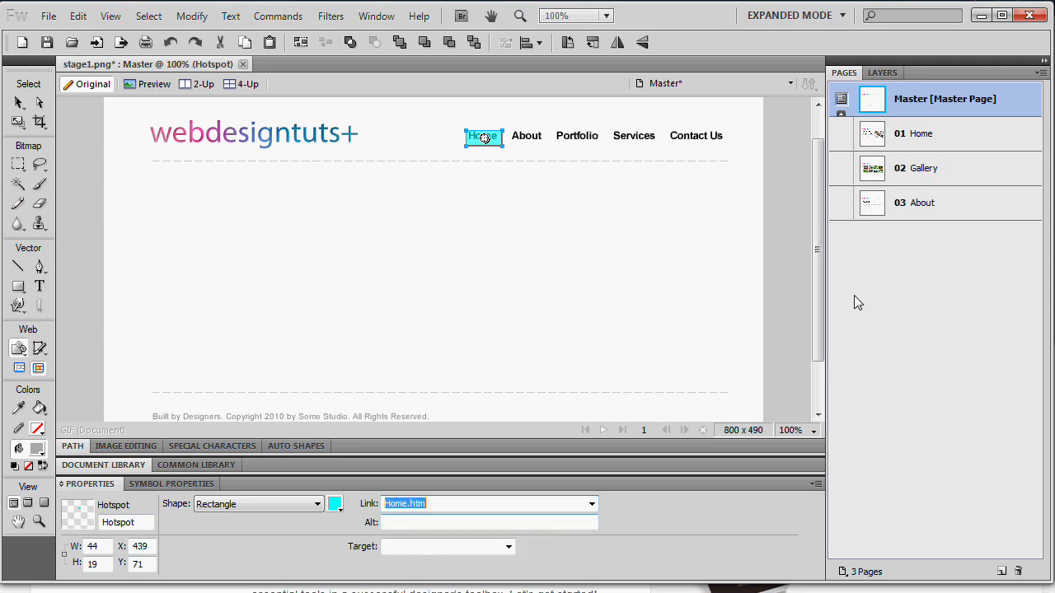
click(495, 523)
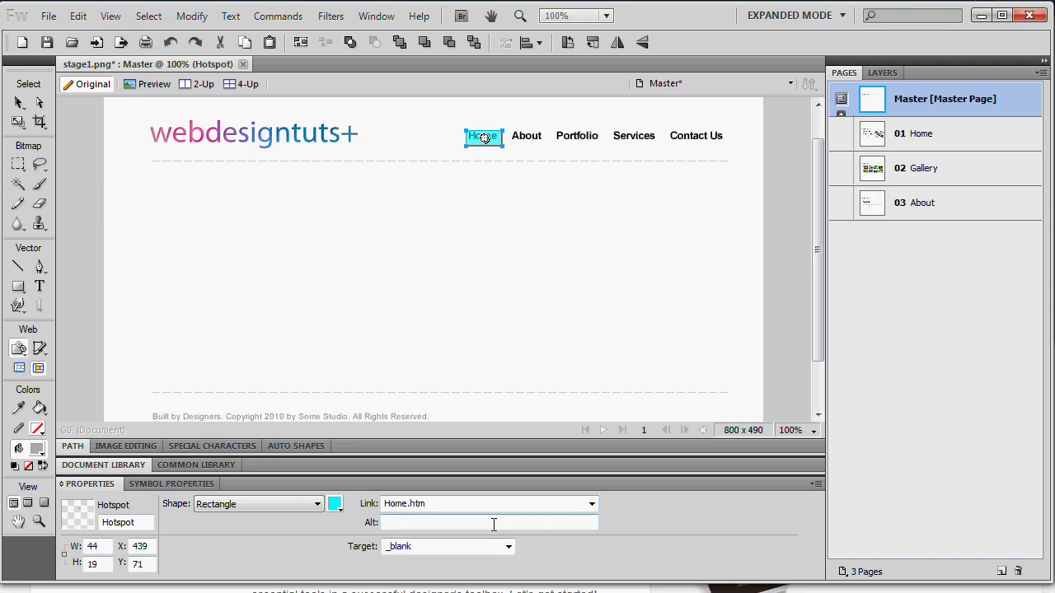
click(508, 547)
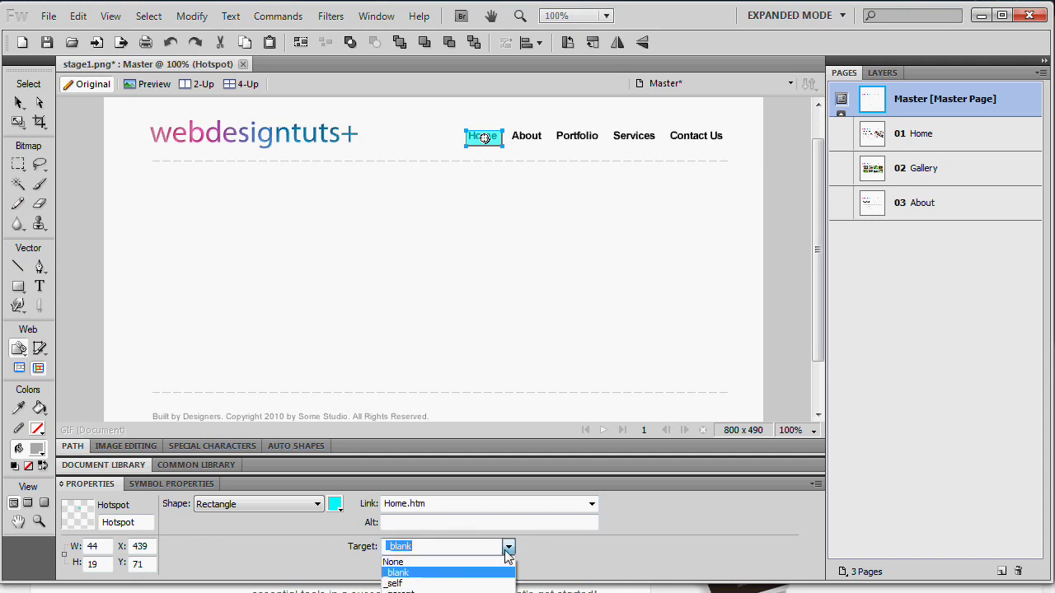
click(509, 548)
click(335, 505)
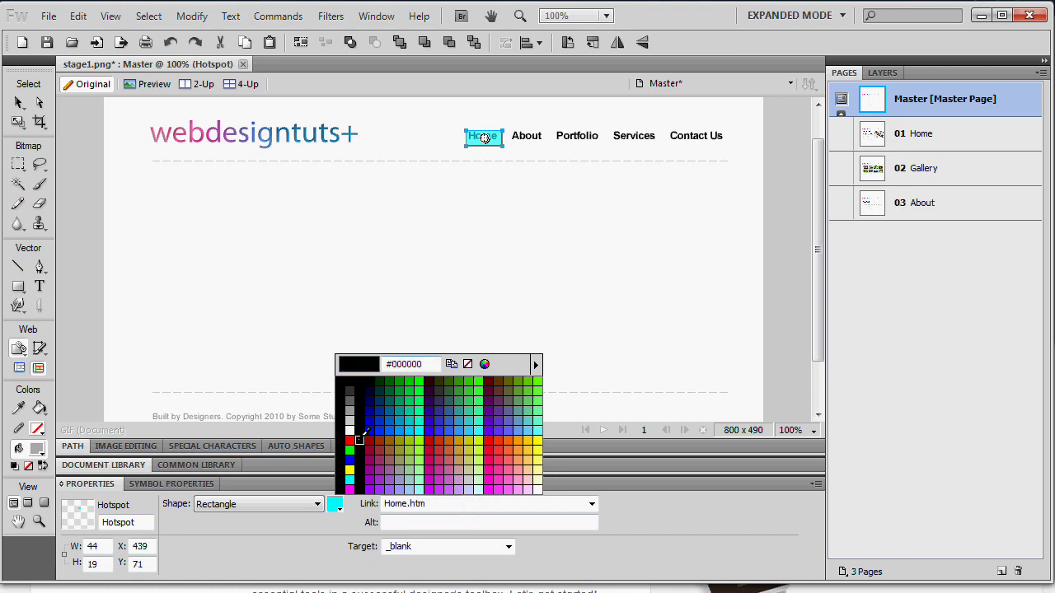
click(350, 410)
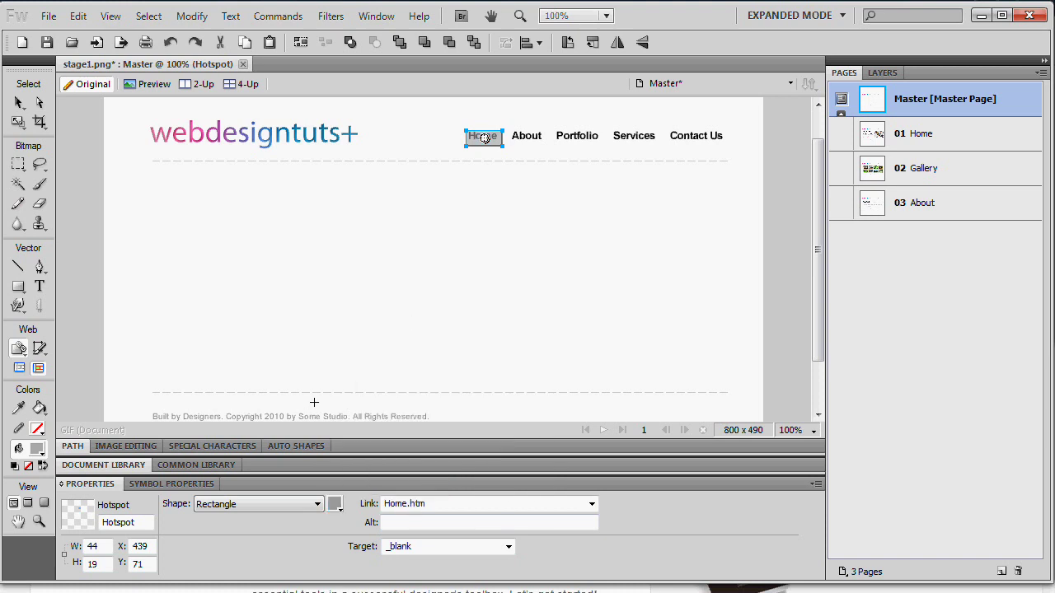
- Add hotspots over About and Portfolio linking to About.htm and Gallery.htm, then show Home
click(19, 348)
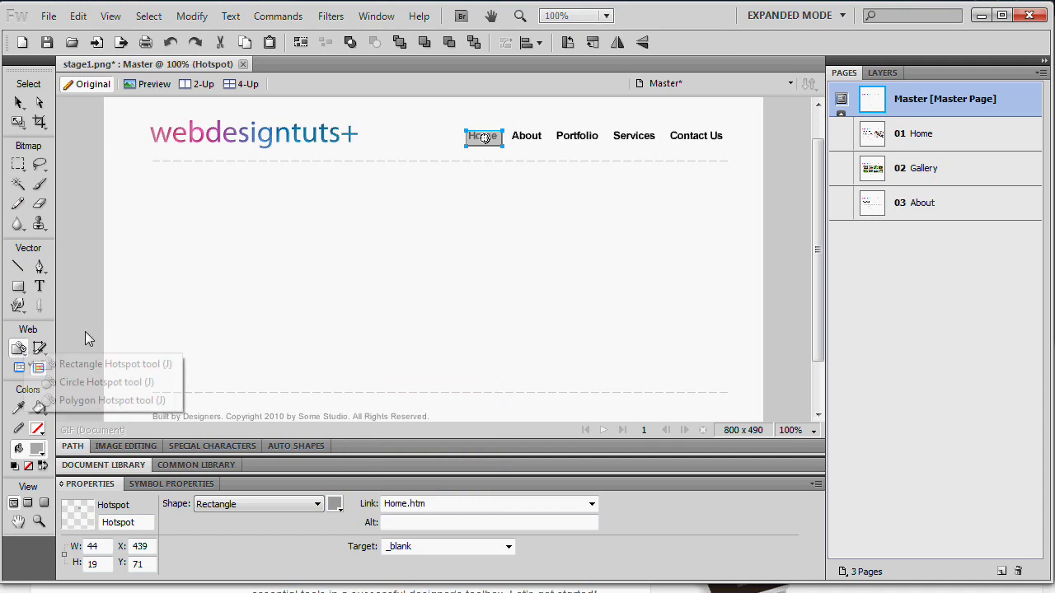
drag(520, 140, 544, 146)
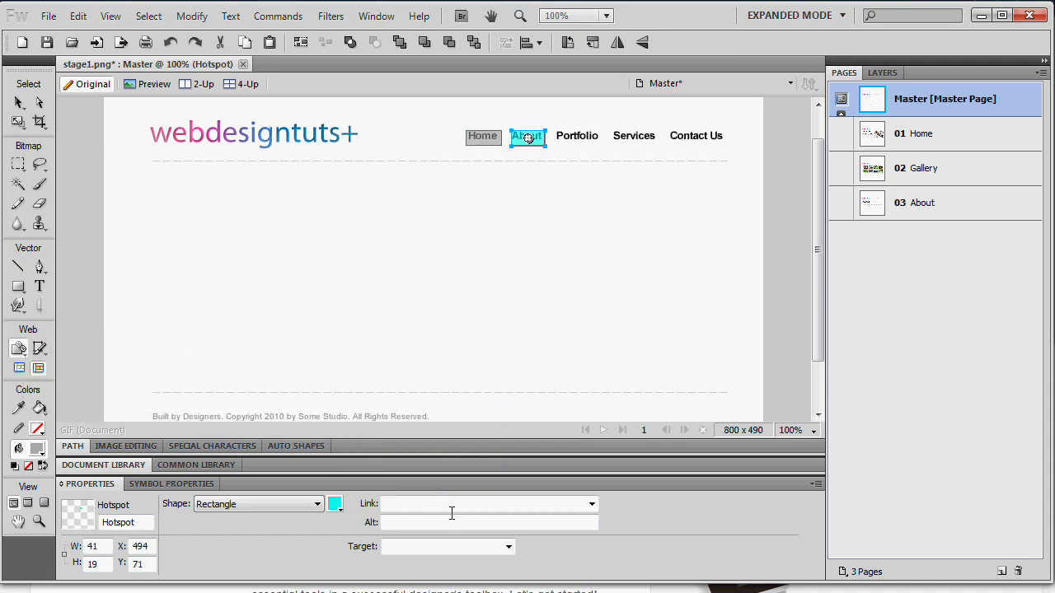
click(592, 503)
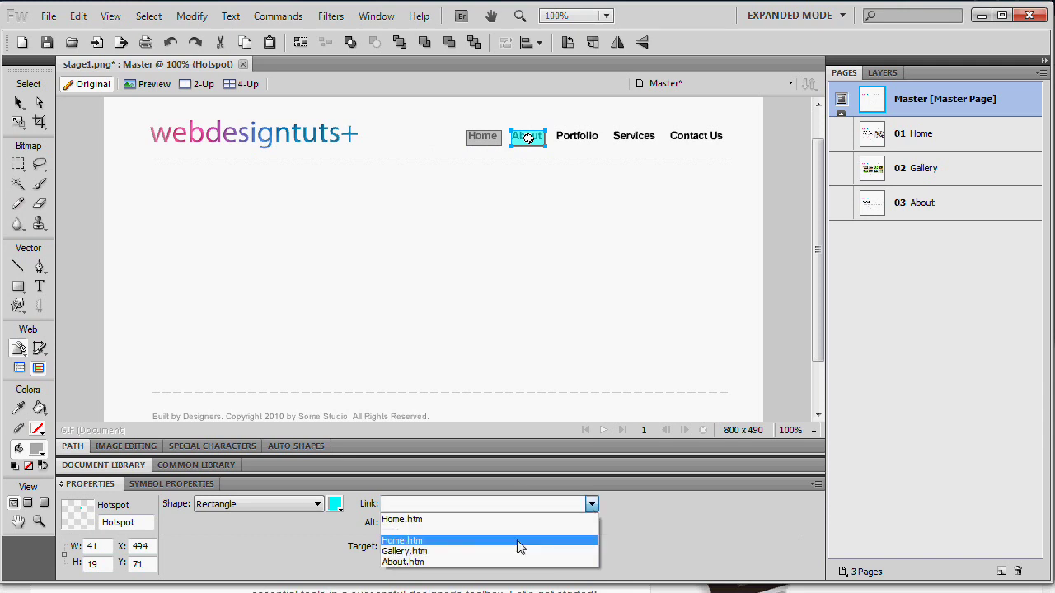
click(504, 562)
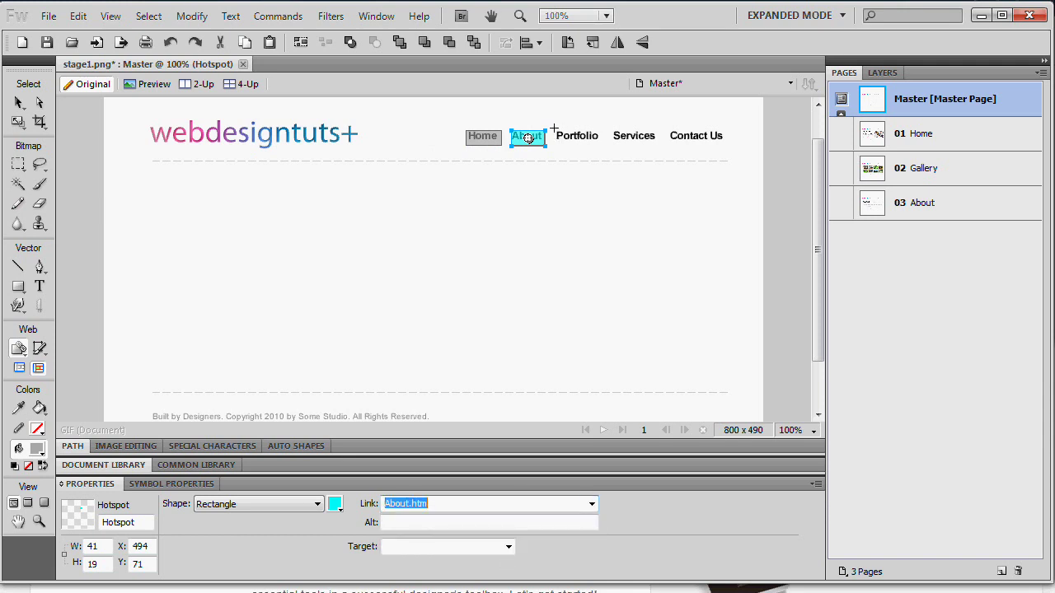
drag(555, 128, 600, 145)
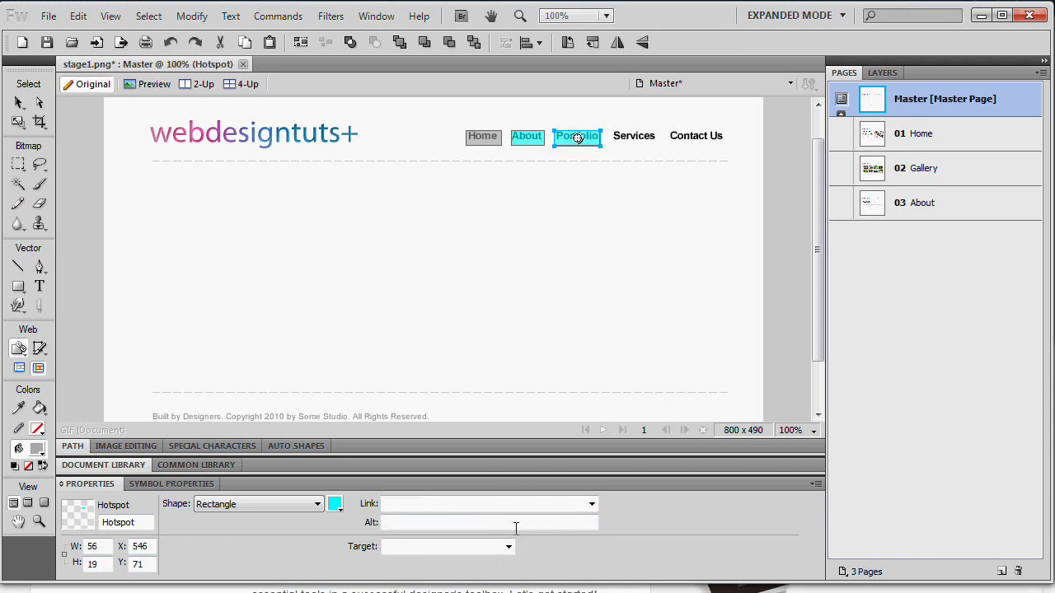
click(592, 504)
click(547, 559)
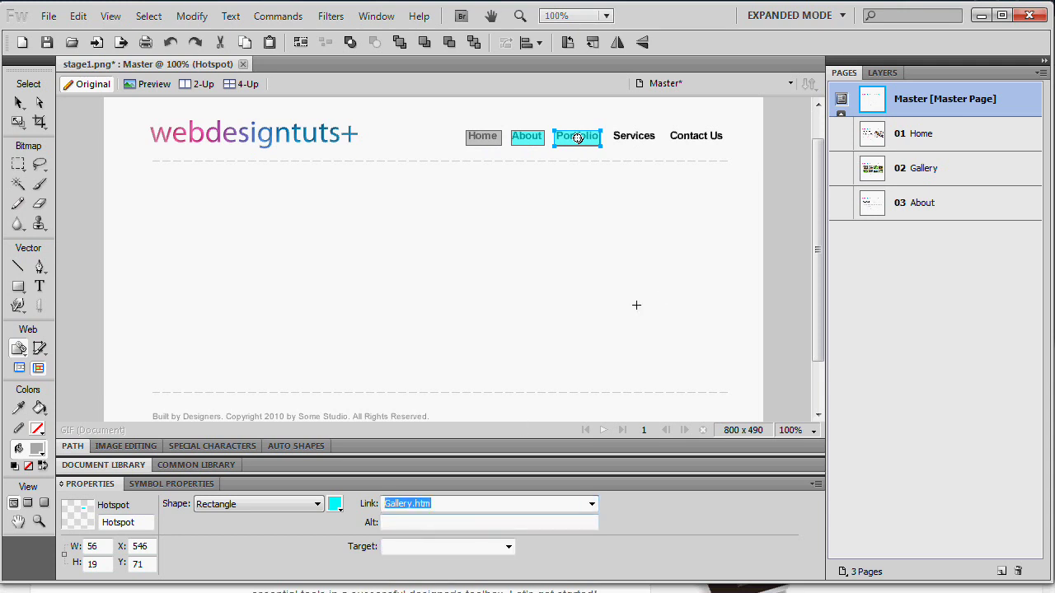
click(924, 147)
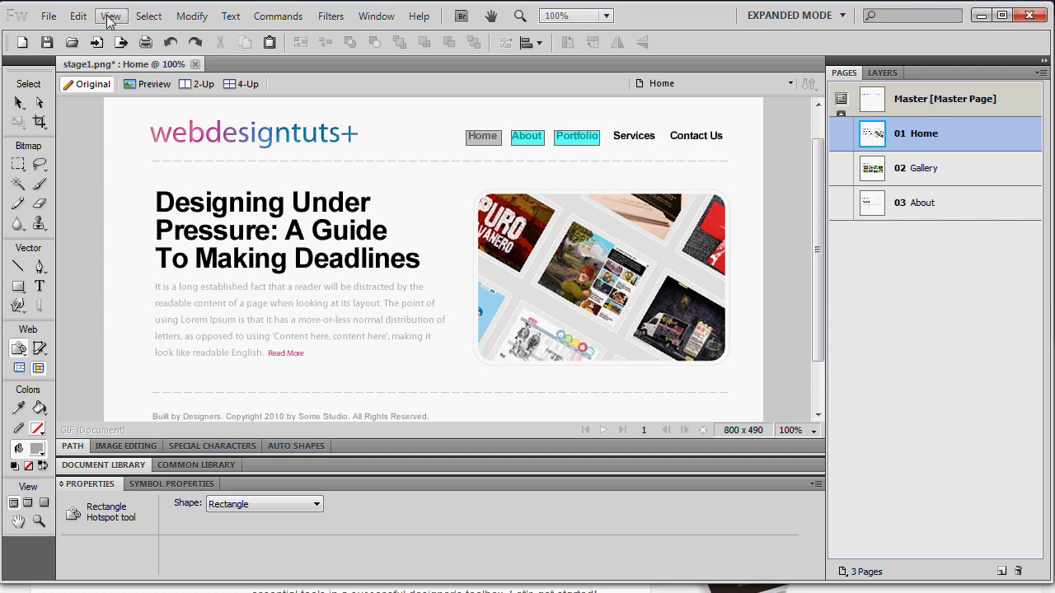
- Export all pages as the Adobe PDF stage1.pdf with View PDF after Export on
click(49, 16)
click(255, 310)
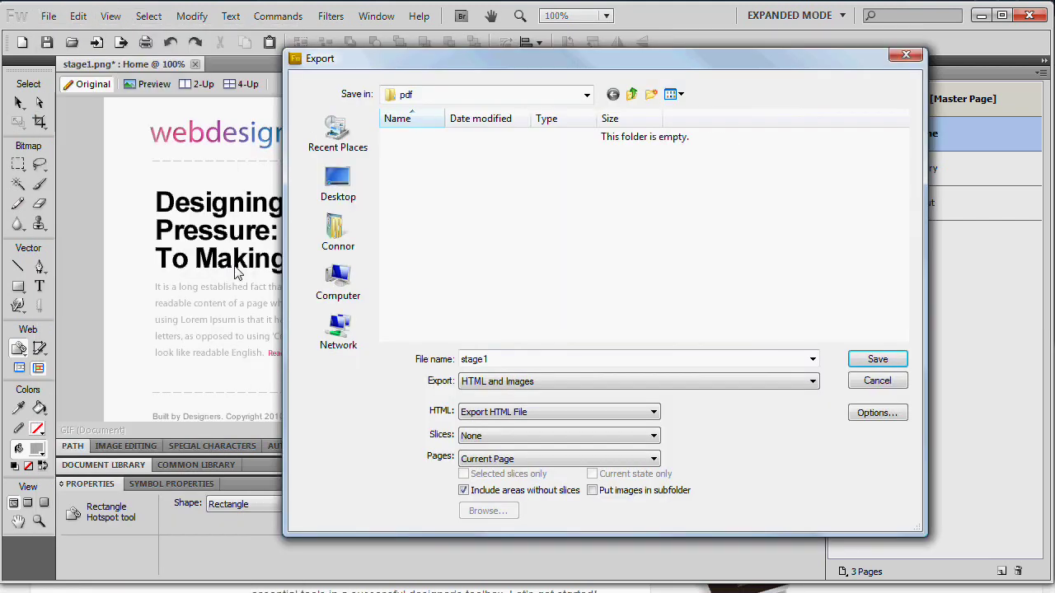
click(516, 384)
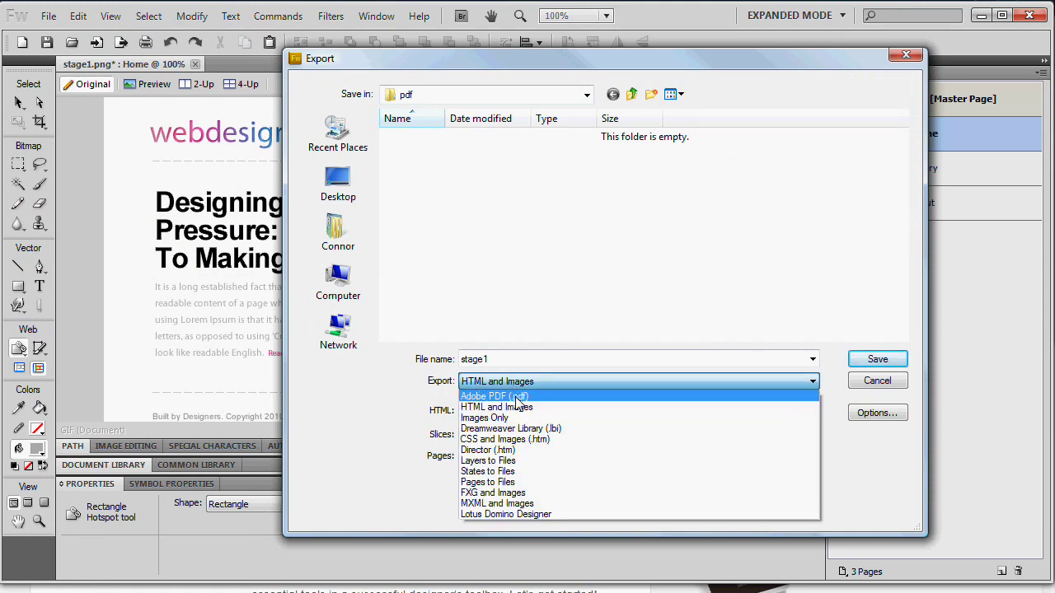
click(517, 396)
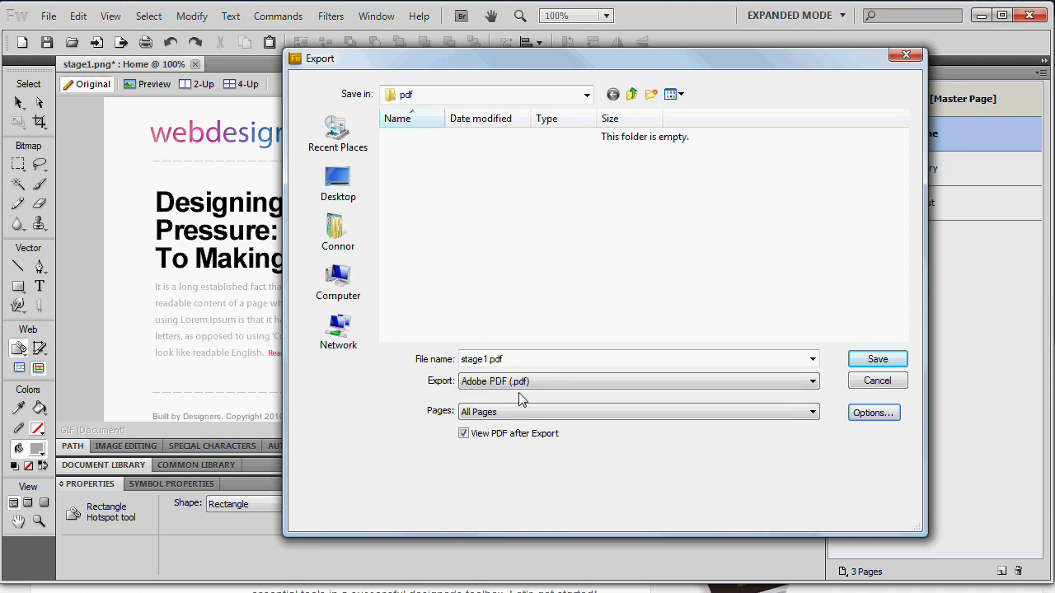
click(876, 360)
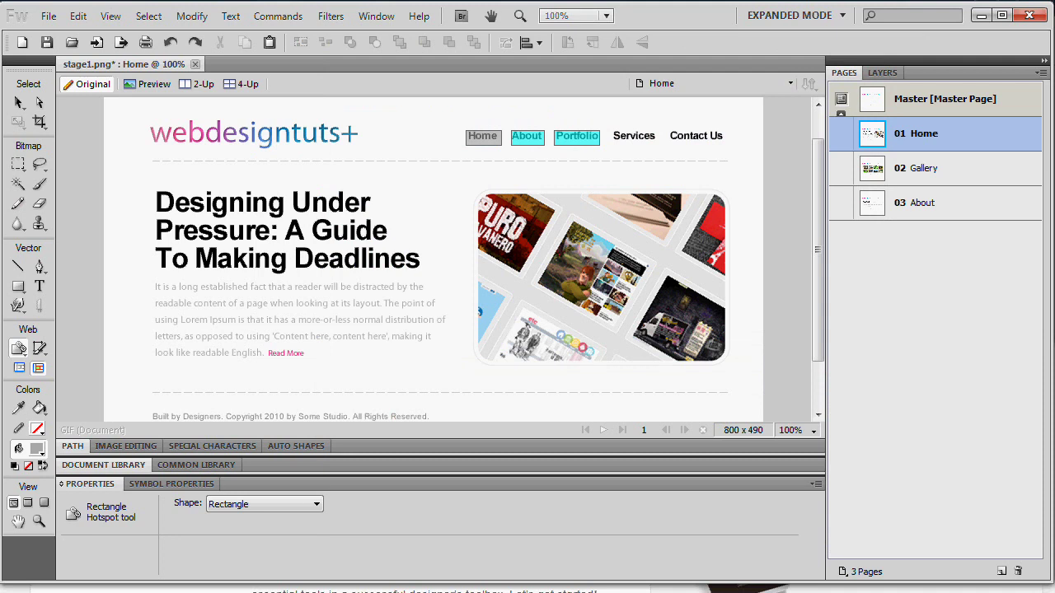
- Fit the stage1.pdf page, test the About and Home nav links, then close Adobe Reader
key(ctrl+q)
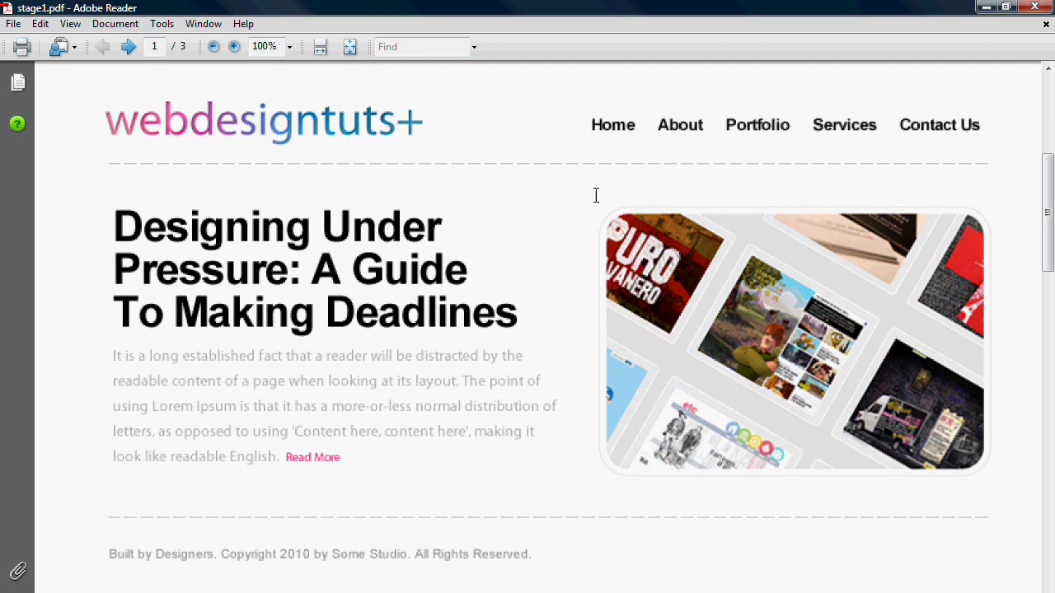
key(ctrl+0)
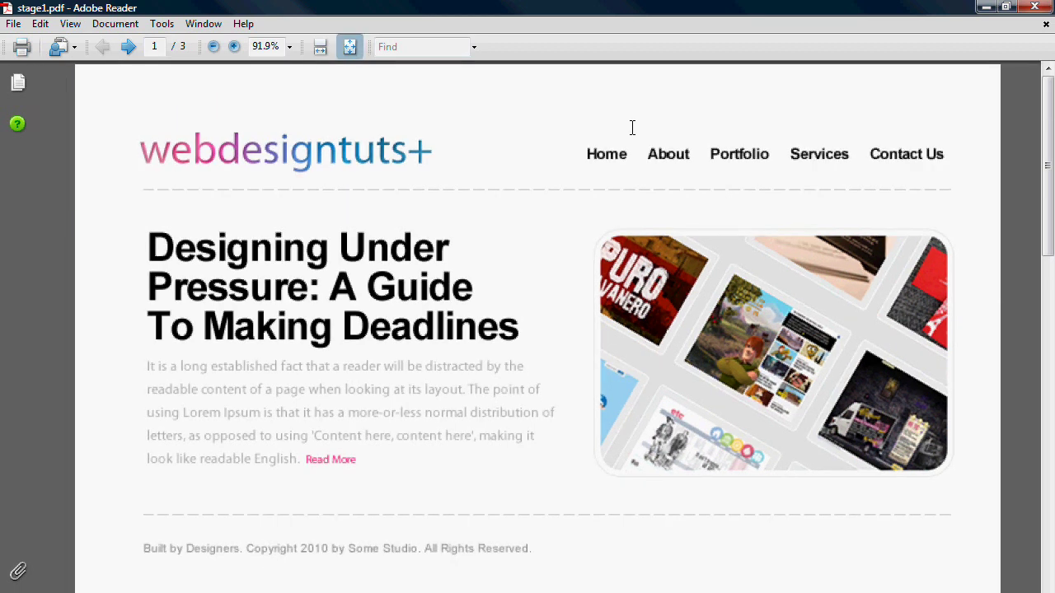
click(668, 159)
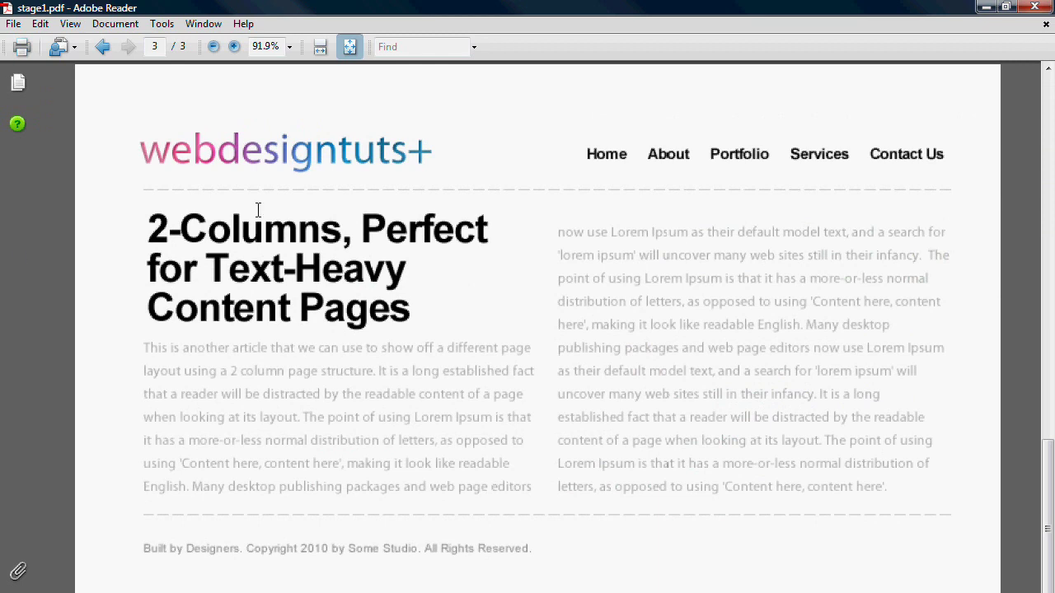
click(590, 155)
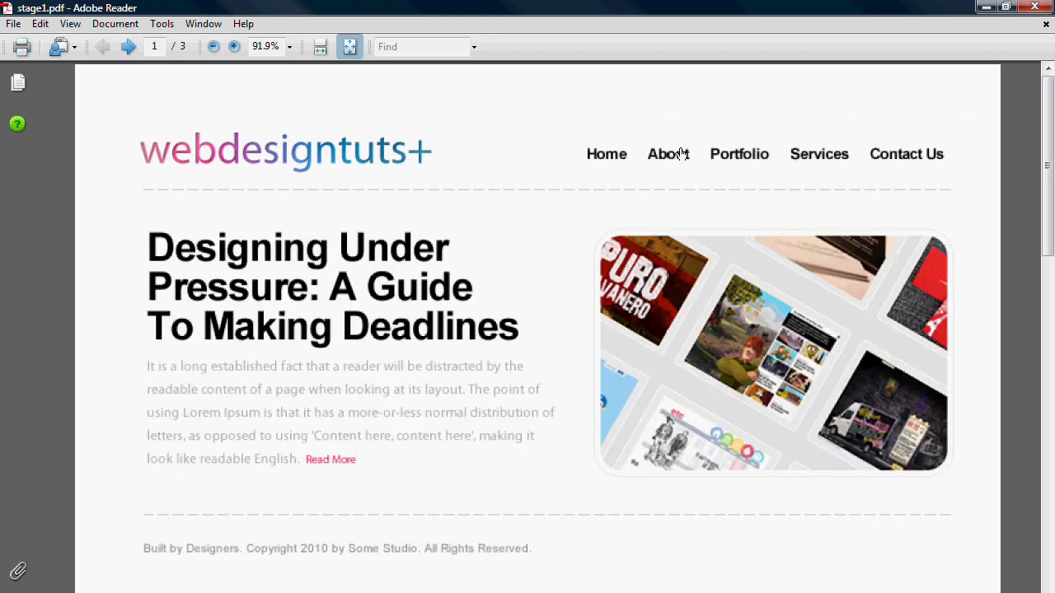
click(669, 154)
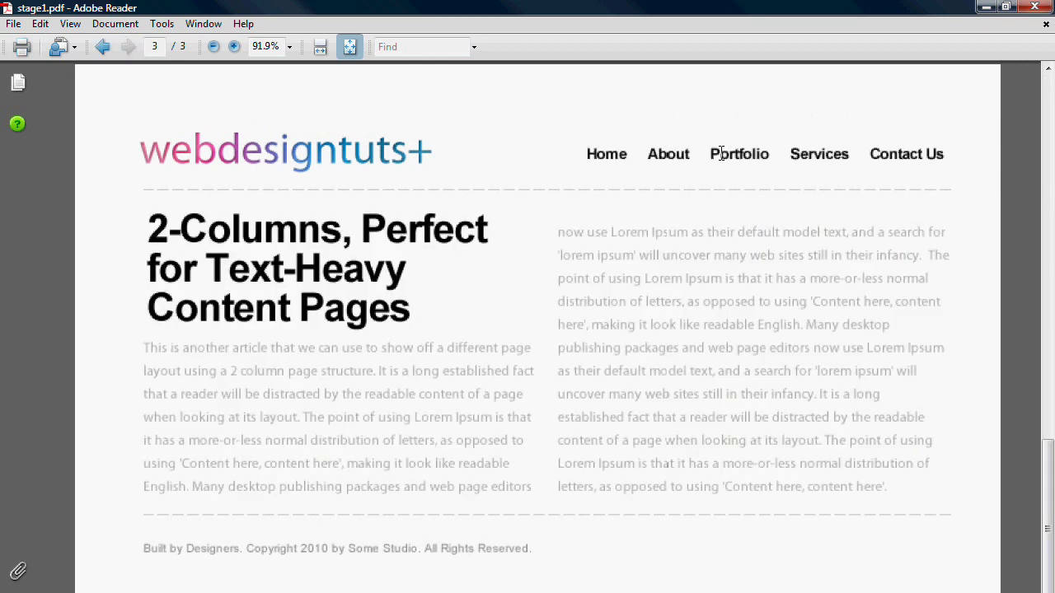
click(1035, 13)
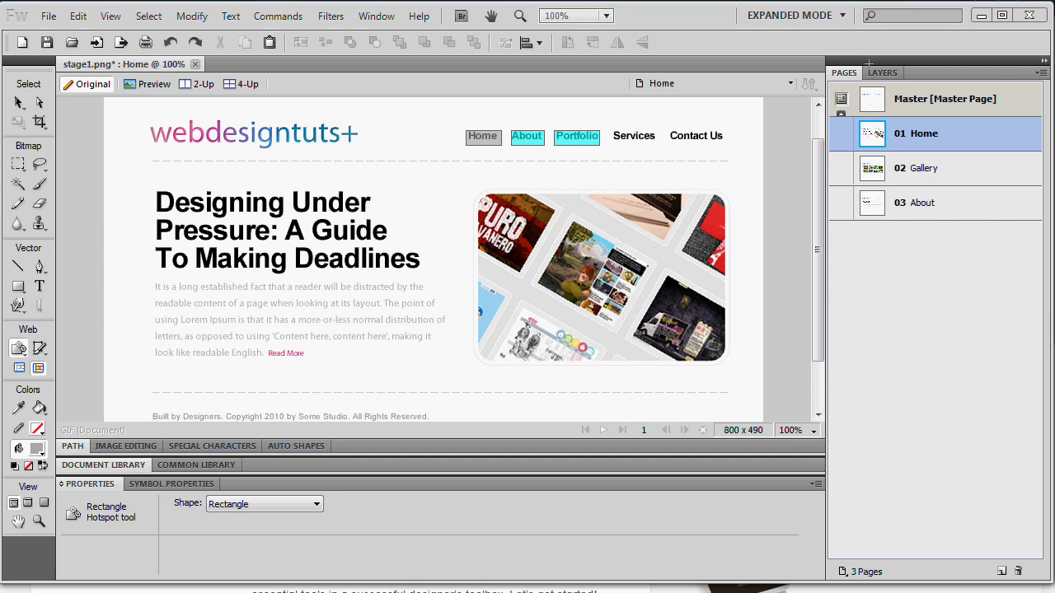
right_click(932, 129)
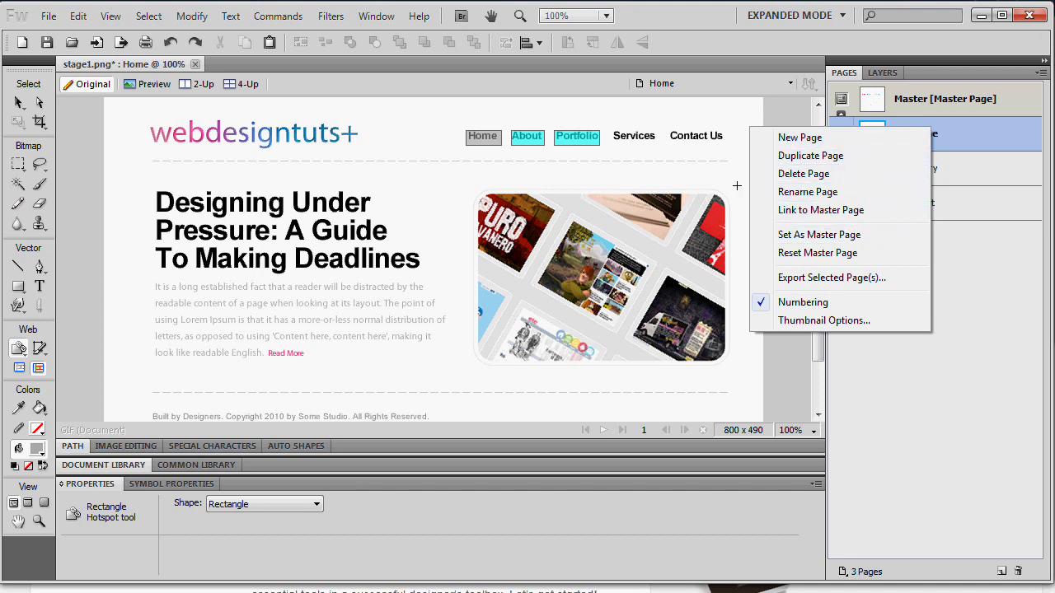
click(965, 194)
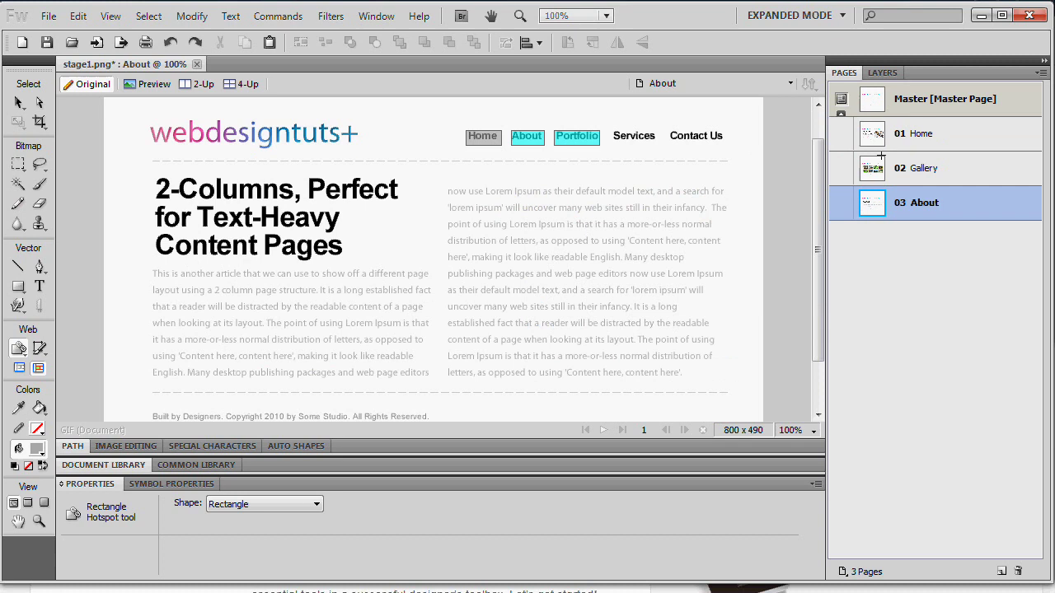
click(932, 168)
click(899, 139)
click(907, 99)
click(577, 136)
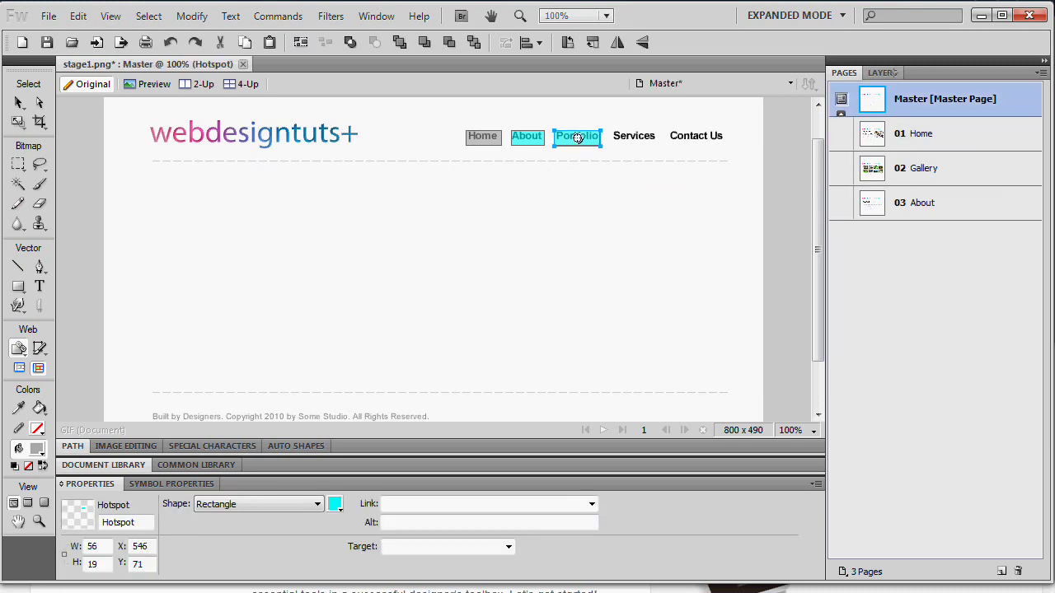
click(882, 73)
click(844, 73)
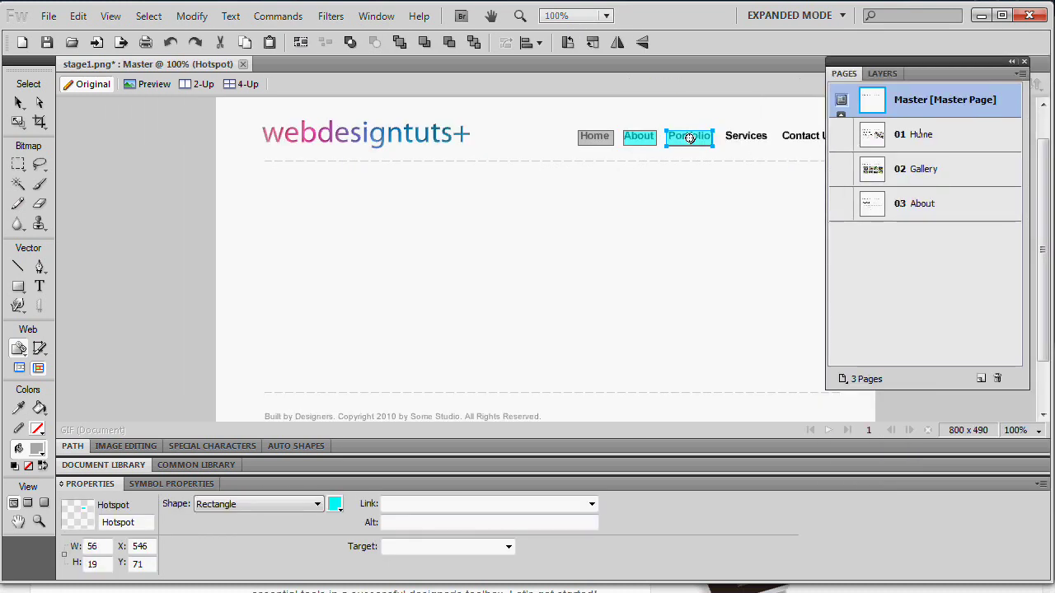
click(900, 137)
click(882, 73)
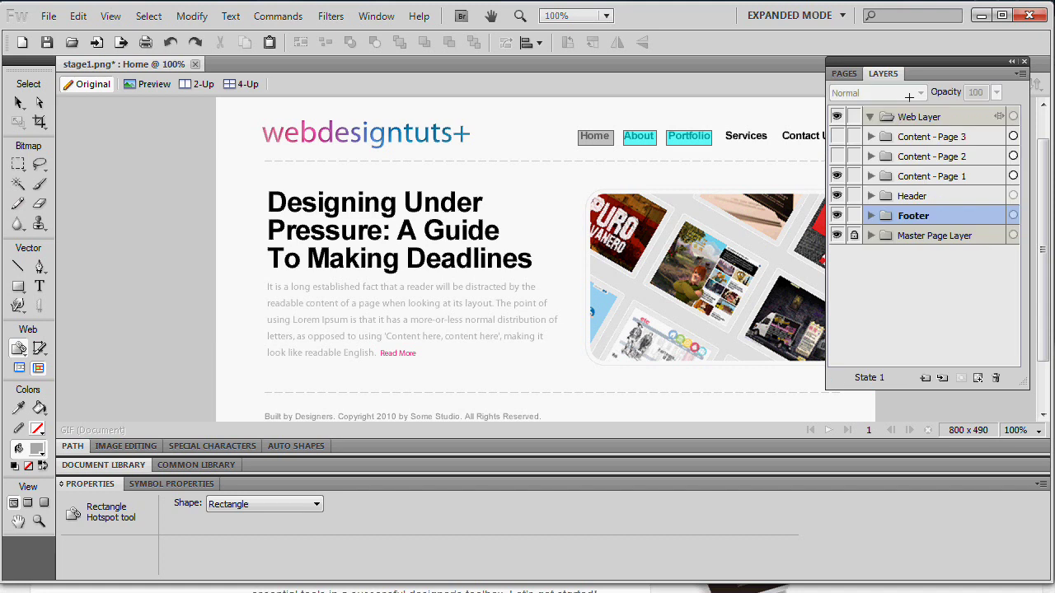
click(844, 73)
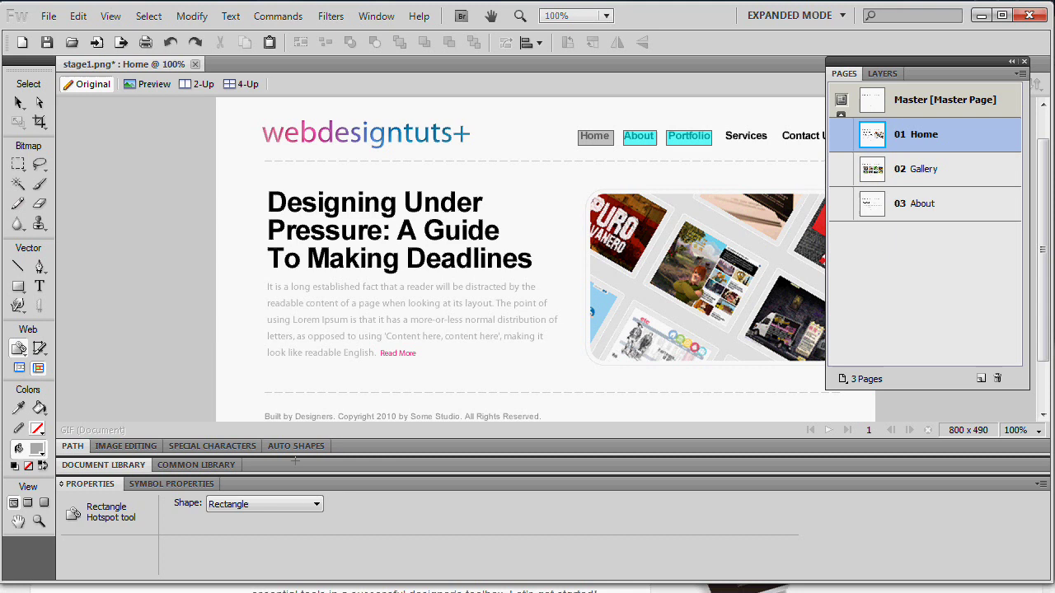
- Draw three circular hotspots, 158, 80 and 26 pixels wide, over the headline and intro paragraph
click(263, 504)
click(216, 530)
drag(364, 219, 494, 349)
click(251, 505)
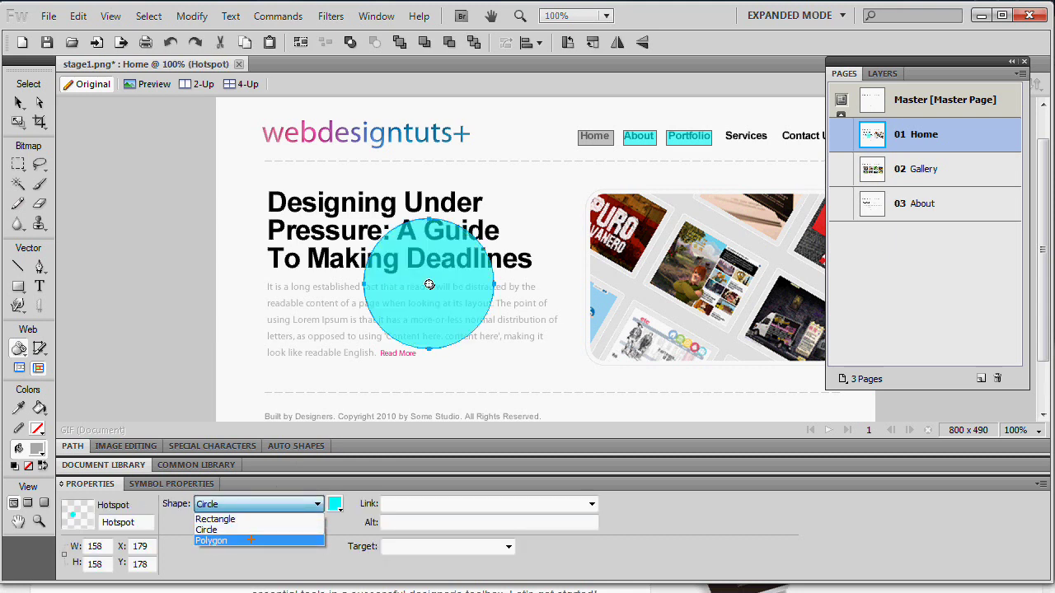
click(264, 540)
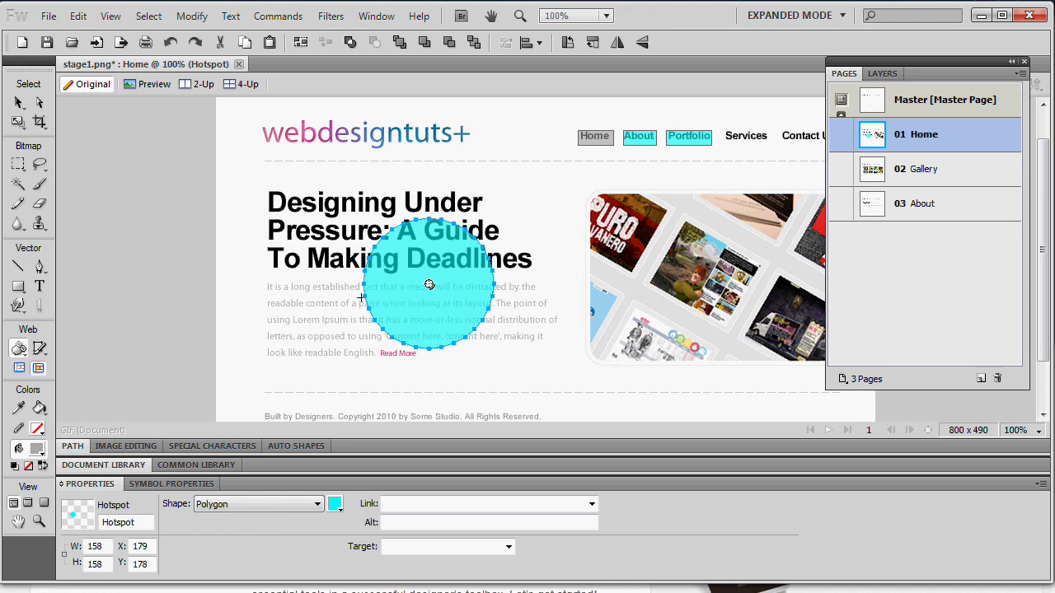
drag(361, 296, 298, 361)
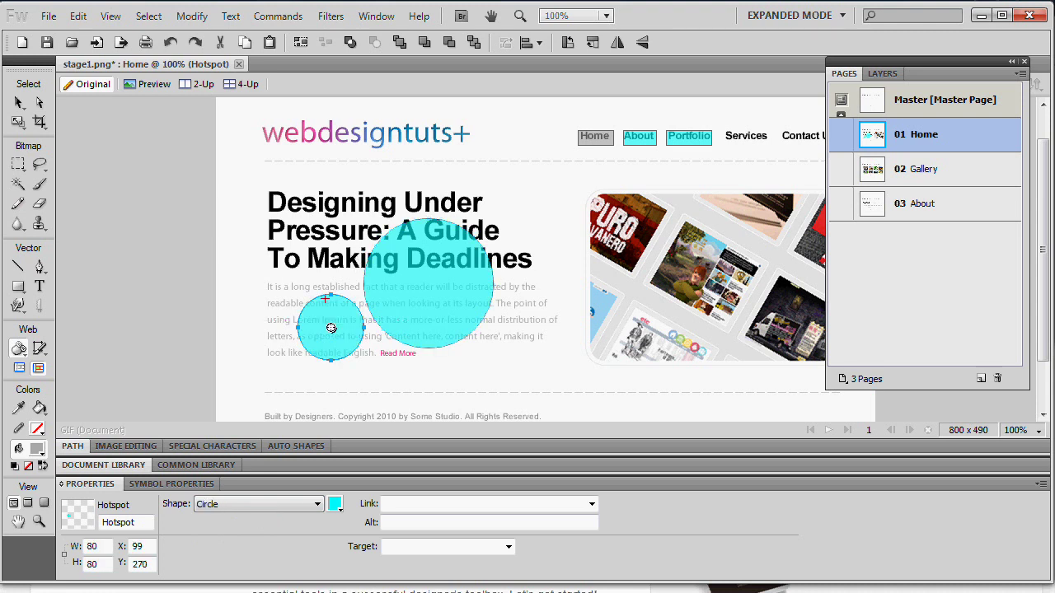
drag(342, 284, 343, 297)
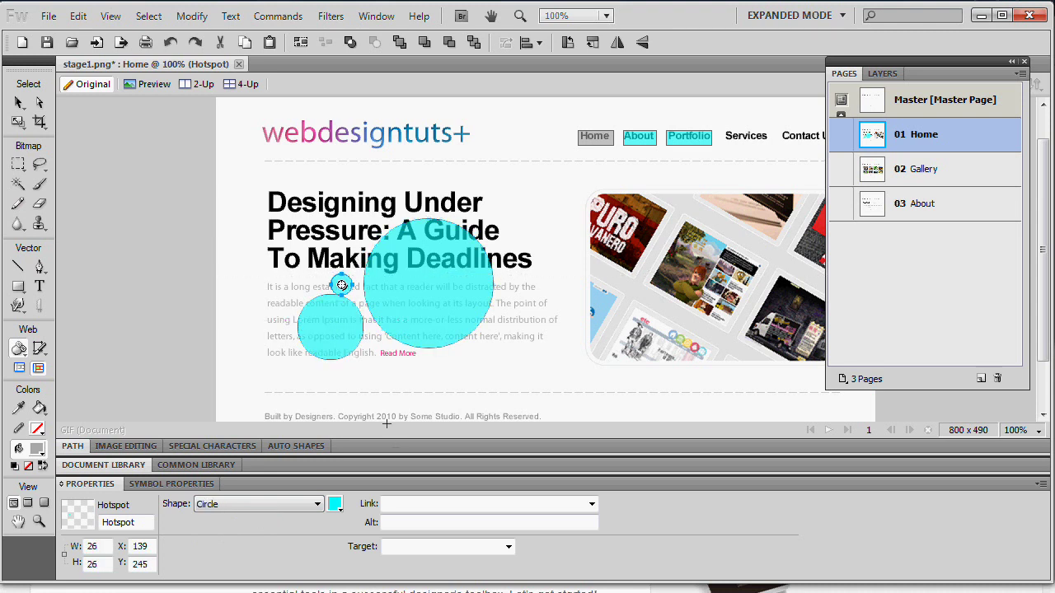